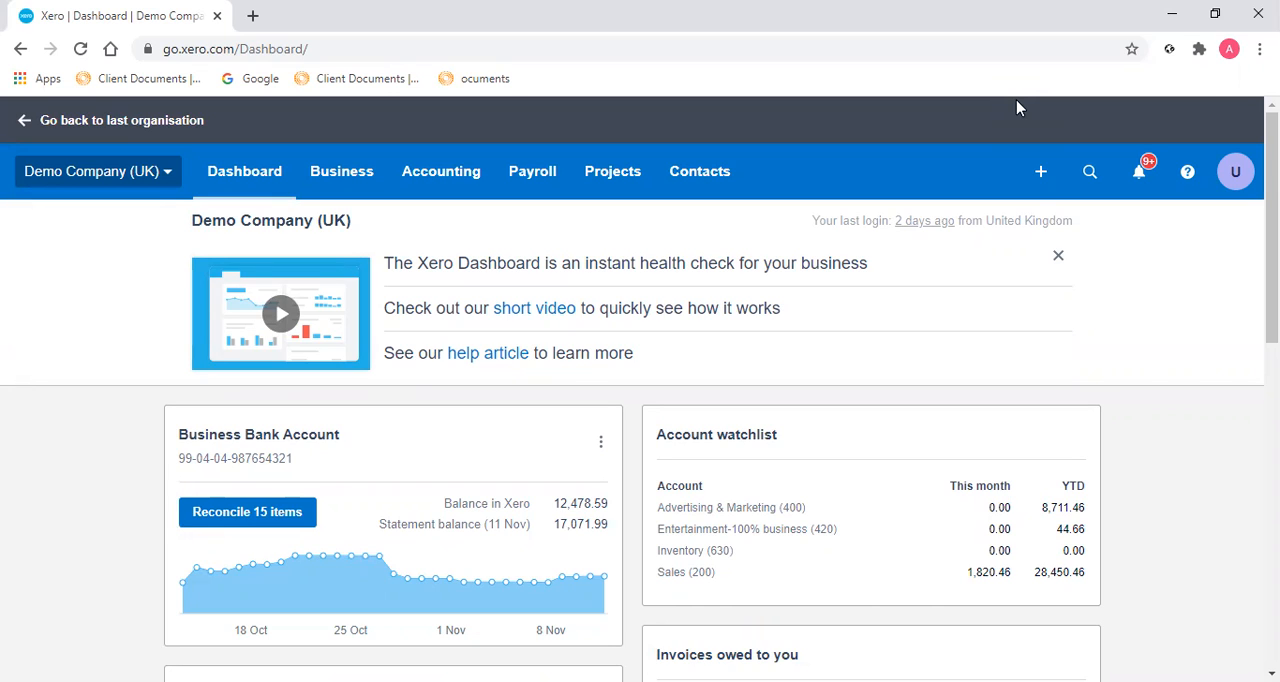
Start a new sales quote and set ABC Furniture as the customer.
{"action": "left_click", "coordinate": [342, 172]}
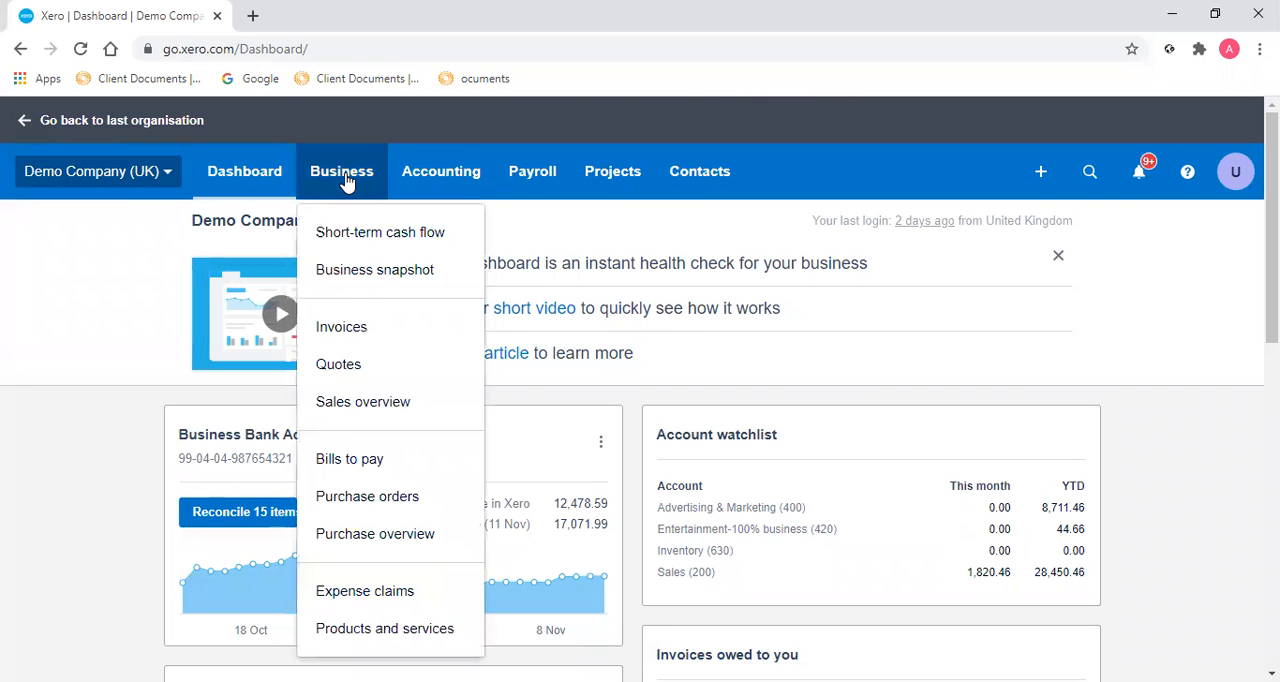
{"action": "left_click", "coordinate": [358, 373]}
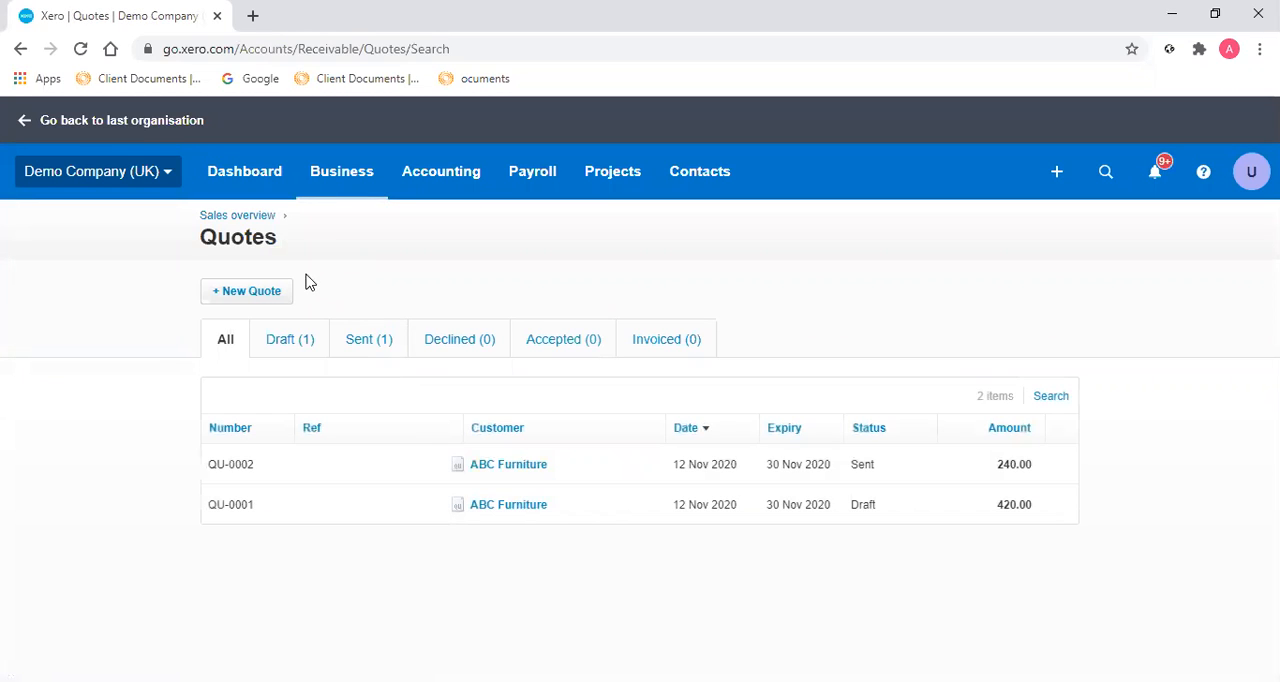
{"action": "left_click", "coordinate": [256, 293]}
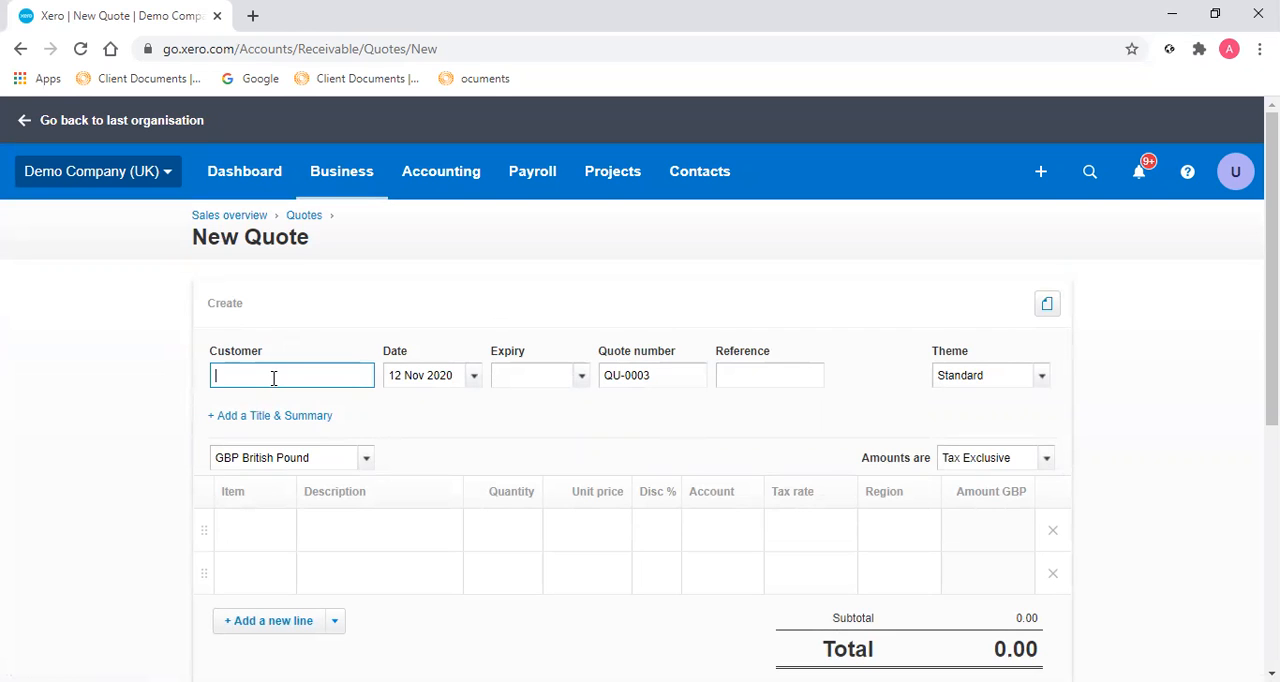
{"action": "type", "text": "abc"}
{"action": "left_click", "coordinate": [274, 418]}
Set the quote's expiry date to 30 Nov 2020.
{"action": "left_click", "coordinate": [581, 377]}
{"action": "scroll", "coordinate": [745, 604], "scroll_direction": "down", "scroll_amount": 1}
{"action": "scroll", "coordinate": [907, 553], "scroll_direction": "down", "scroll_amount": 1}
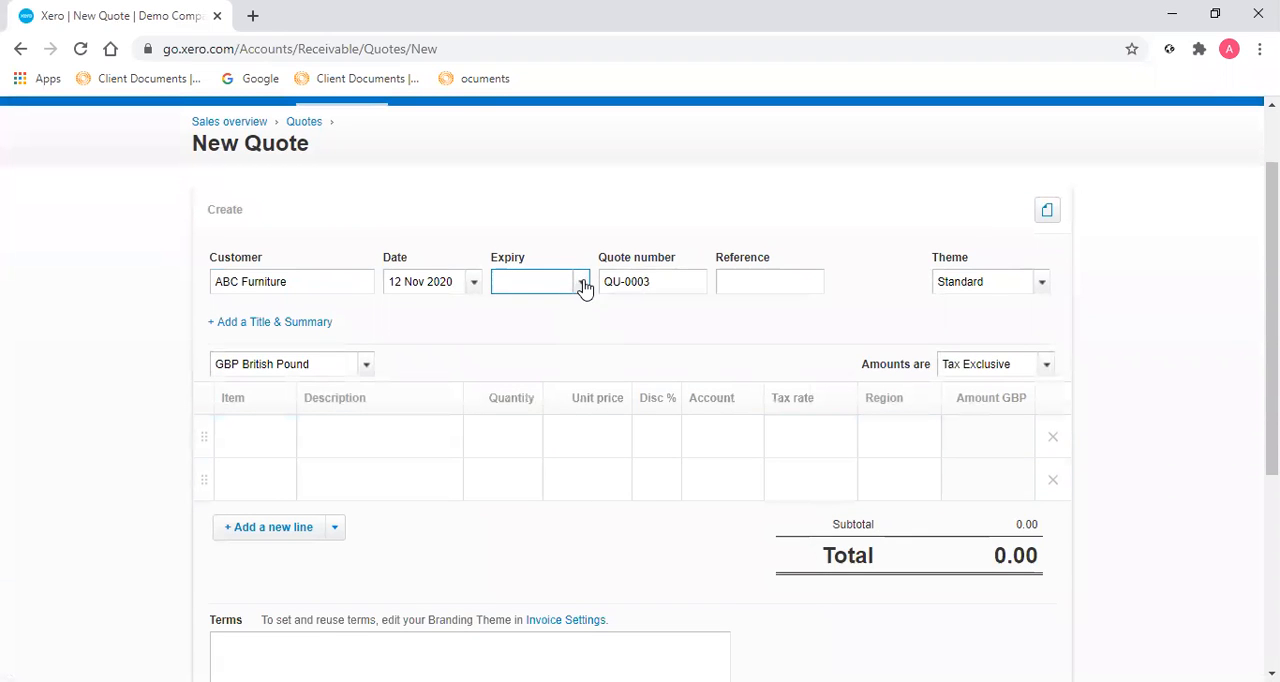
{"action": "left_click", "coordinate": [582, 285]}
{"action": "left_click", "coordinate": [554, 601]}
Start a new item from the first quote line with item code "A Support" and item name "Annual support".
{"action": "left_click", "coordinate": [330, 434]}
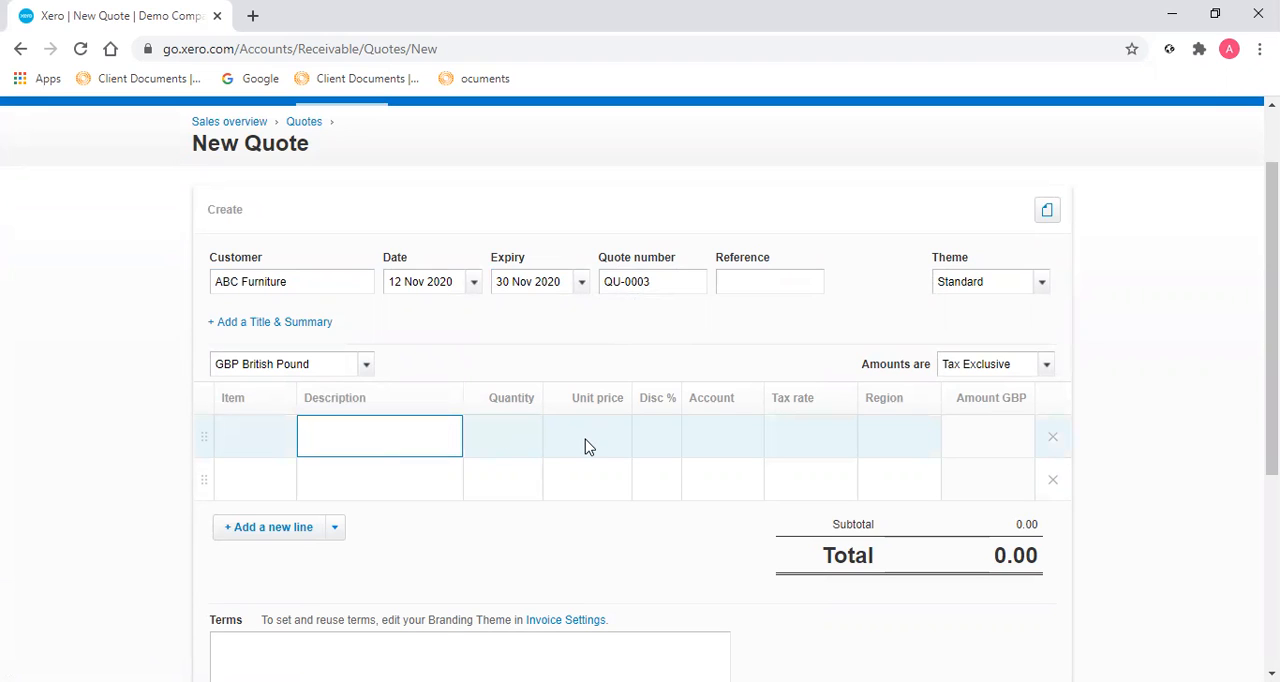
{"action": "left_click", "coordinate": [247, 436]}
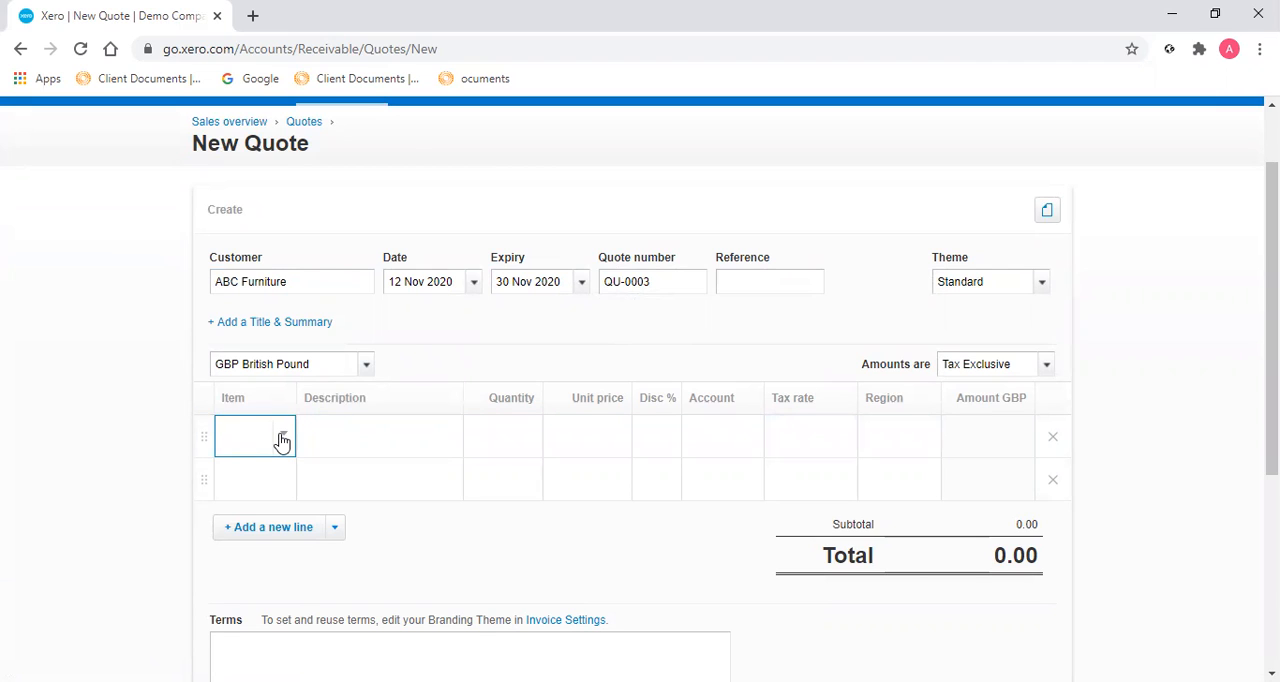
{"action": "left_click", "coordinate": [282, 438]}
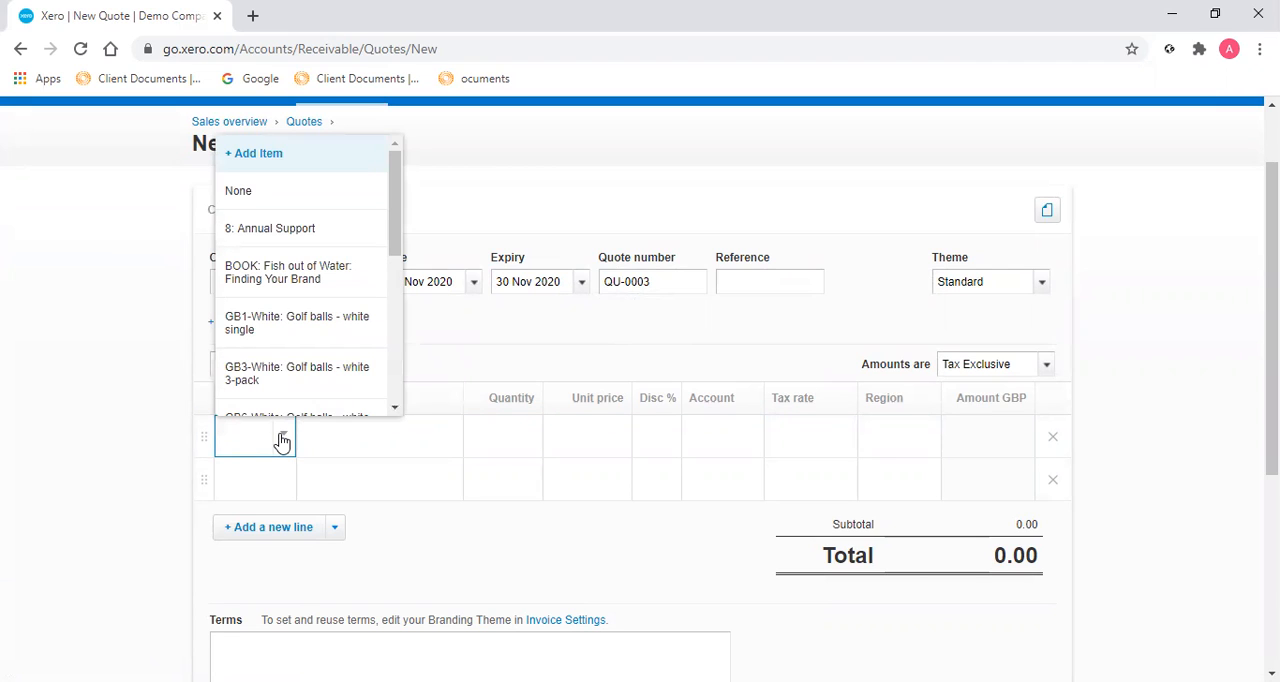
{"action": "left_click", "coordinate": [257, 196]}
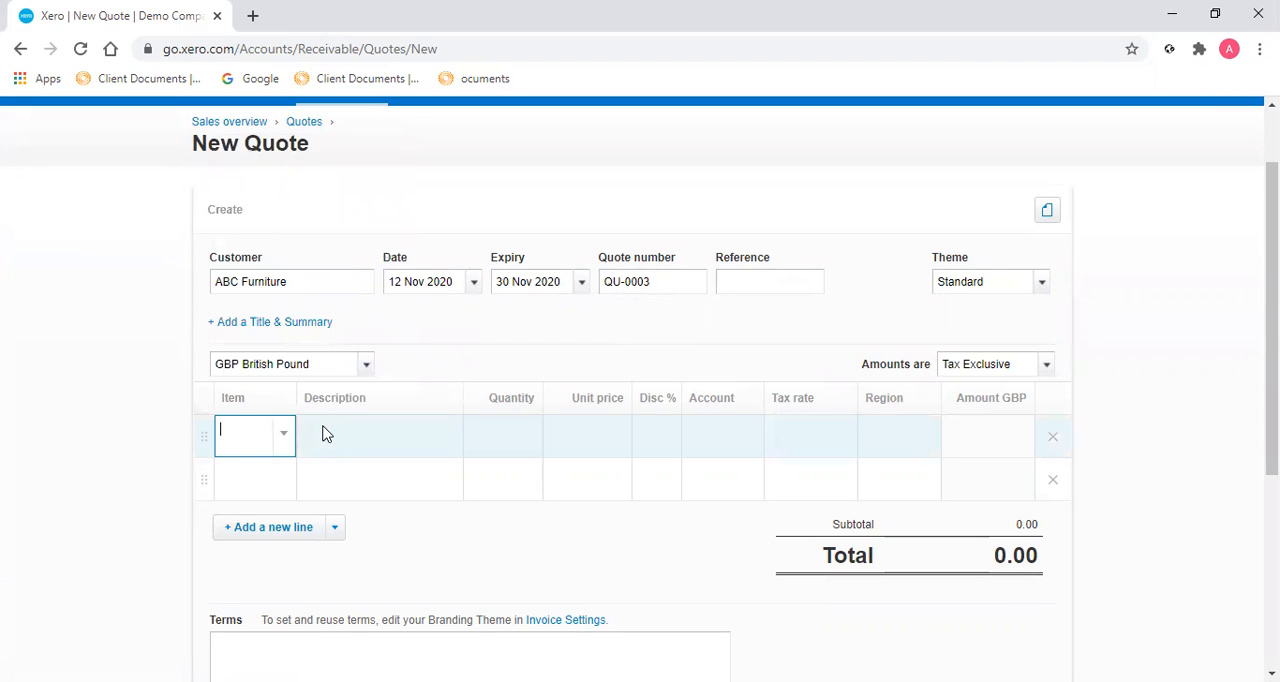
{"action": "left_click", "coordinate": [287, 438]}
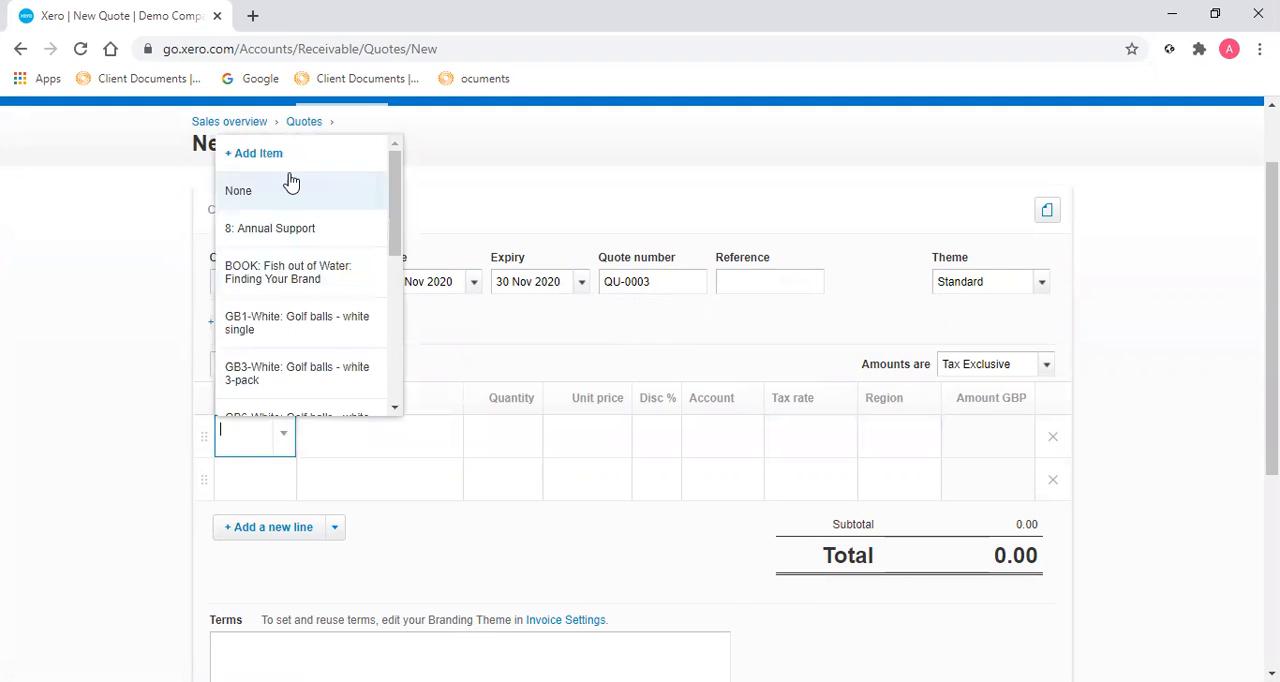
{"action": "left_click", "coordinate": [287, 165]}
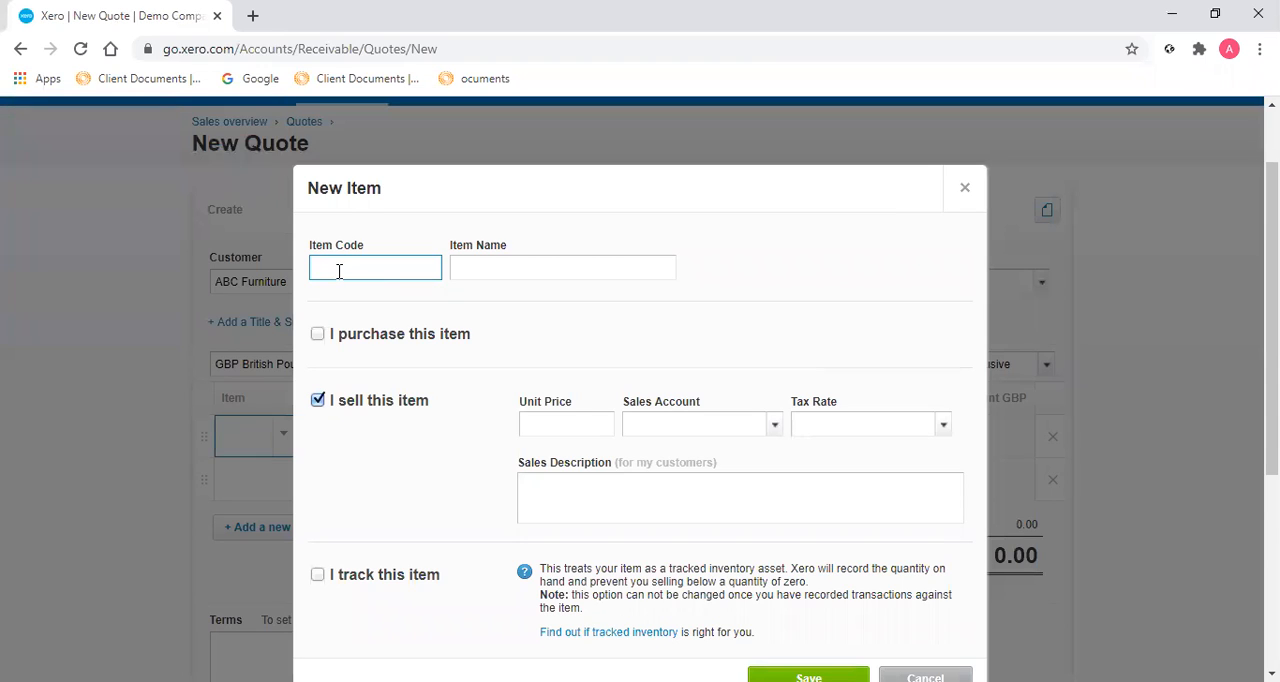
{"action": "type", "text": "A Support"}
{"action": "left_click", "coordinate": [494, 268]}
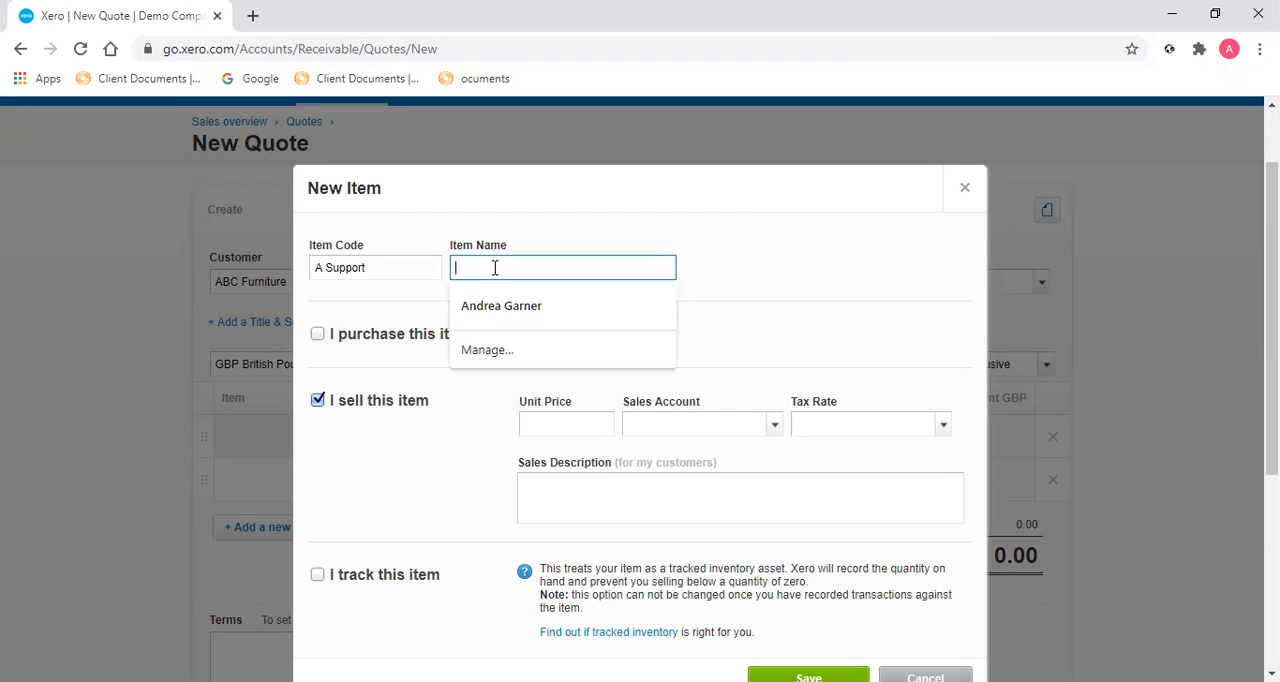
{"action": "type", "text": "Annual"}
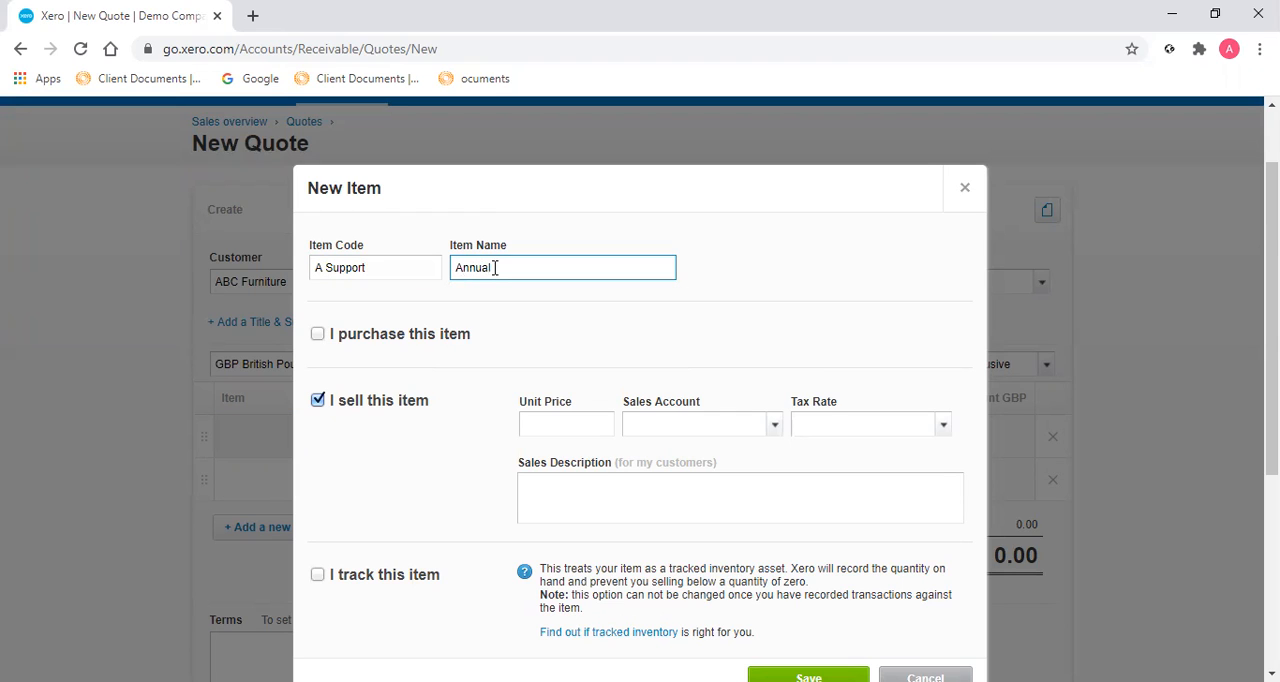
{"action": "type", "text": " support"}
Give the new item a unit price of 225 and the sales account 200 - Sales, and save it.
{"action": "left_click", "coordinate": [557, 414]}
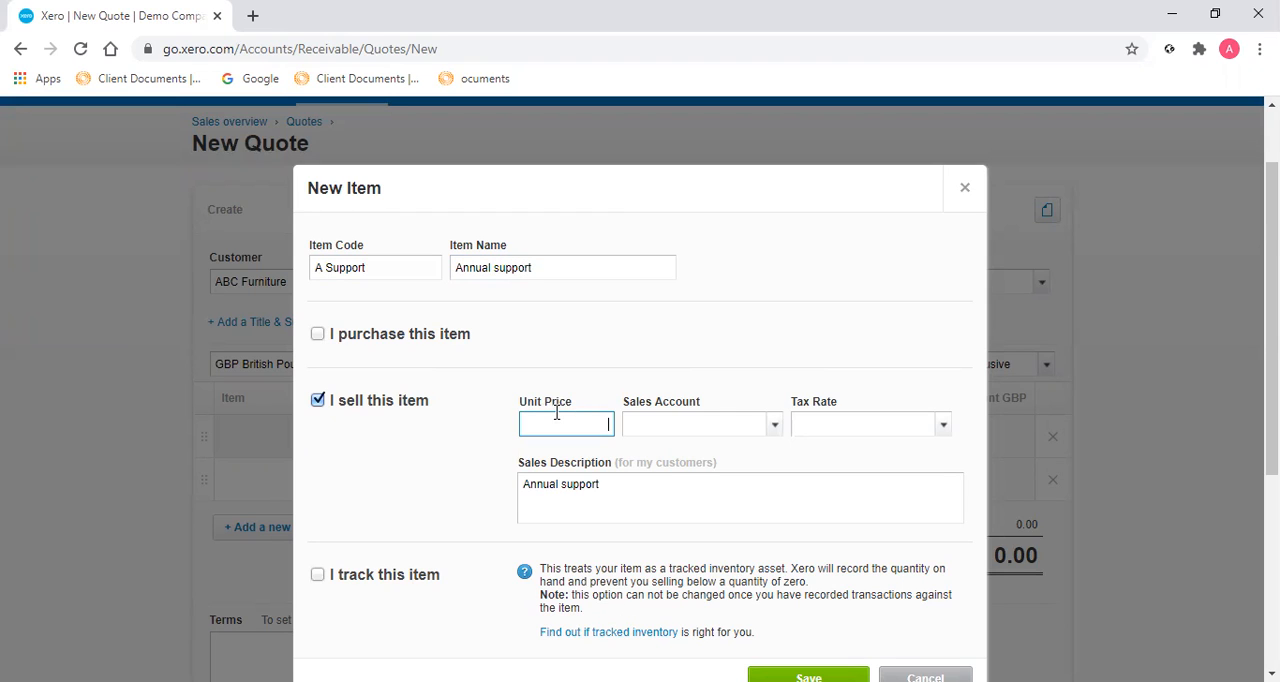
{"action": "type", "text": "225"}
{"action": "key", "text": "Tab"}
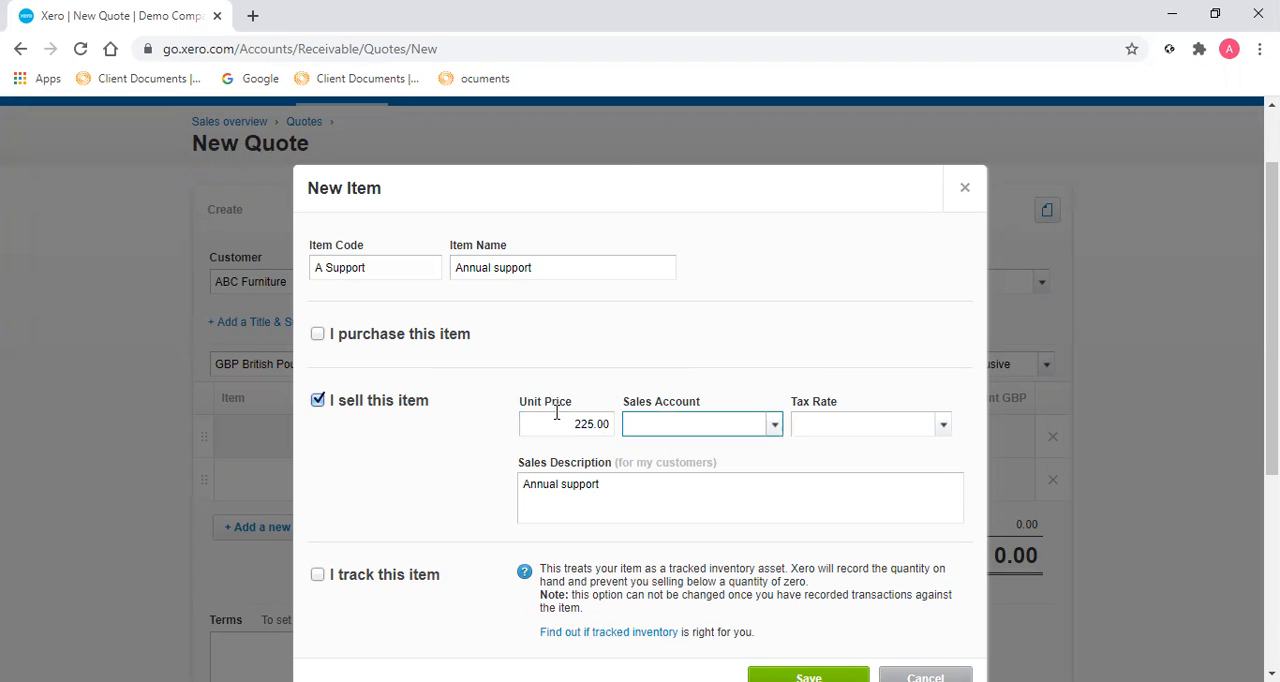
{"action": "type", "text": "sal"}
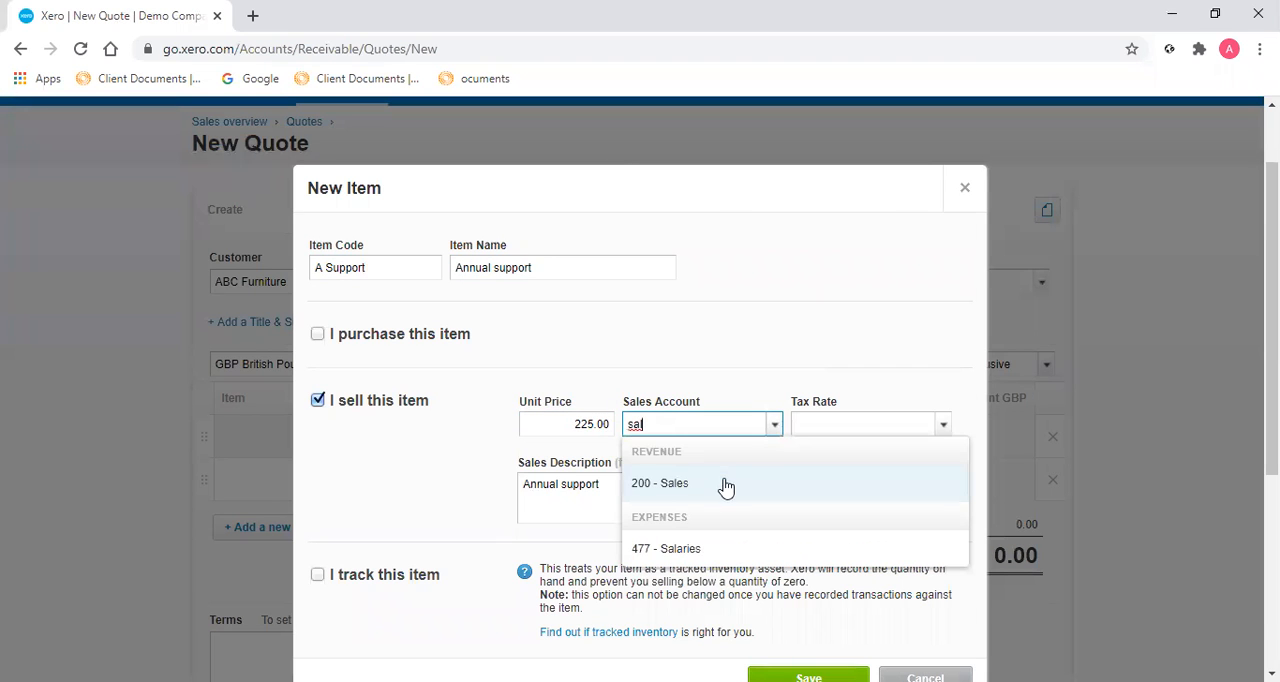
{"action": "left_click", "coordinate": [726, 487]}
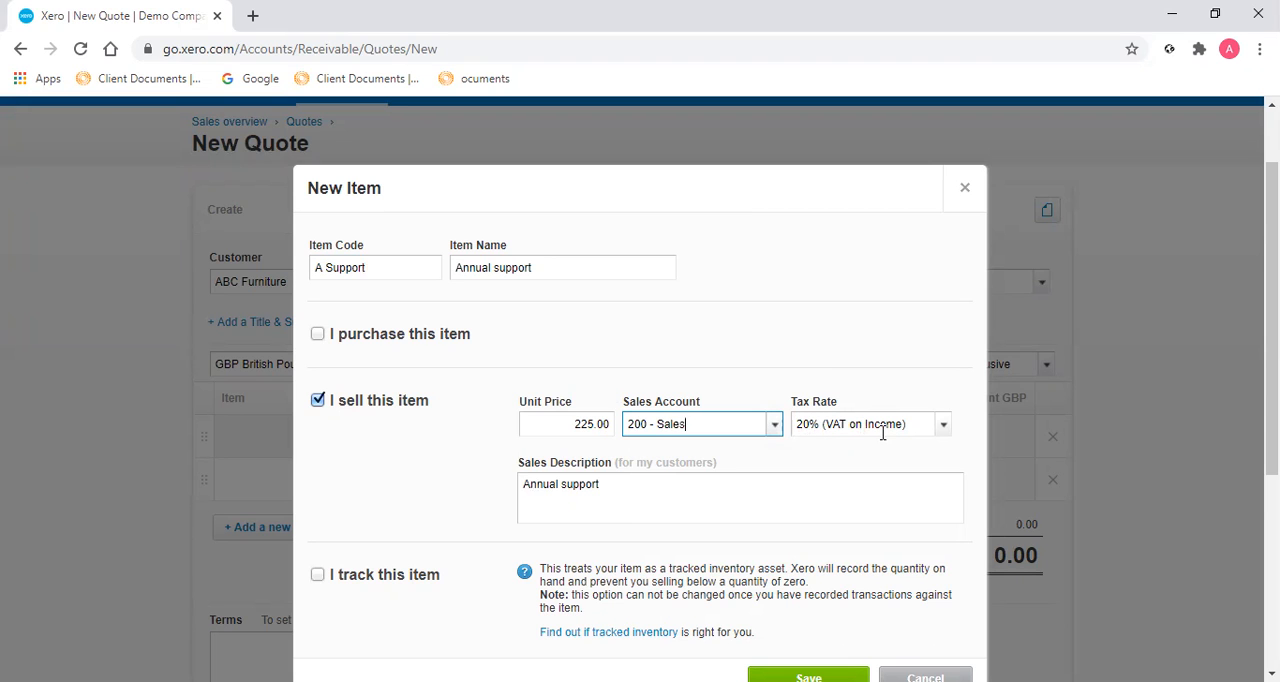
{"action": "scroll", "coordinate": [884, 433], "scroll_direction": "down", "scroll_amount": 1}
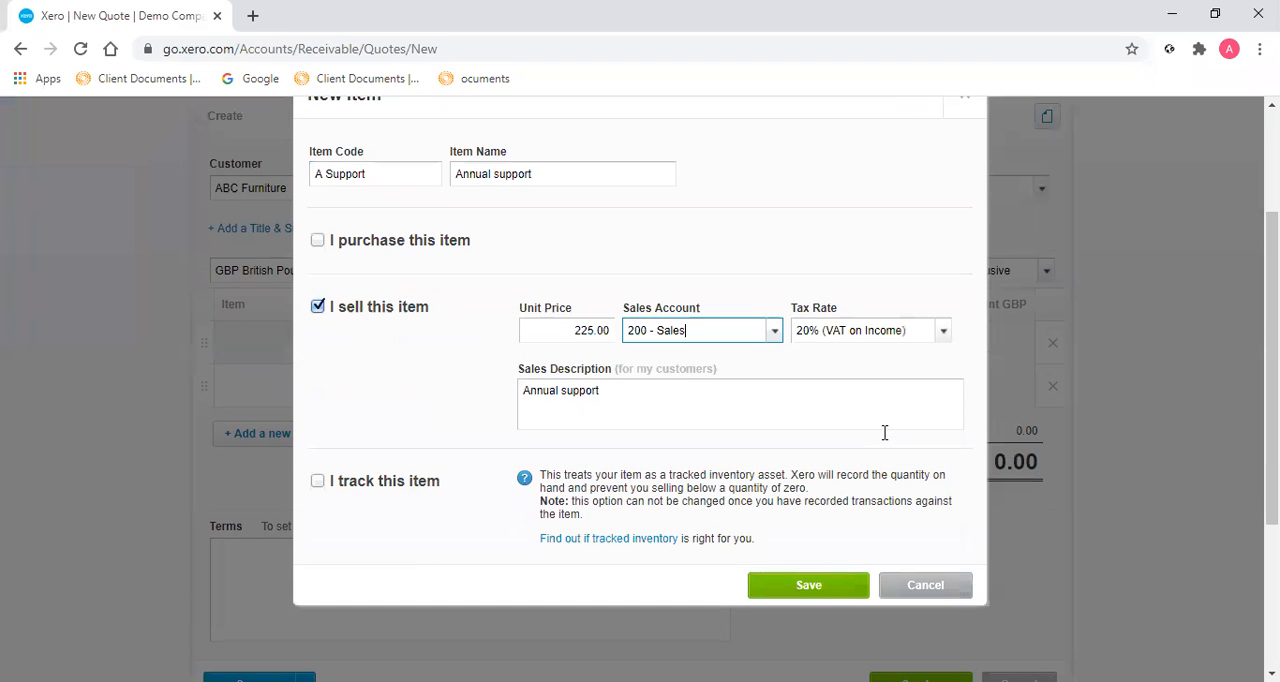
{"action": "left_click", "coordinate": [778, 585]}
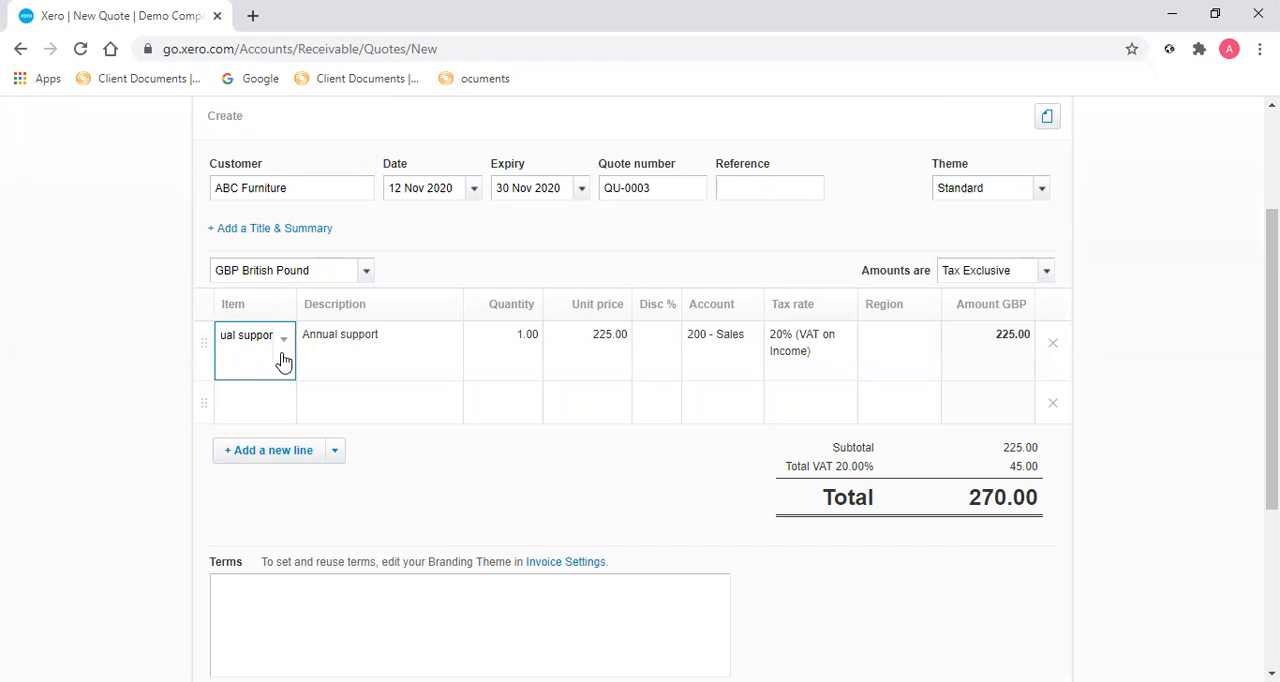
Try the existing item "A Support: Annual support" on the second quote line and remove that line again.
{"action": "left_click", "coordinate": [257, 401]}
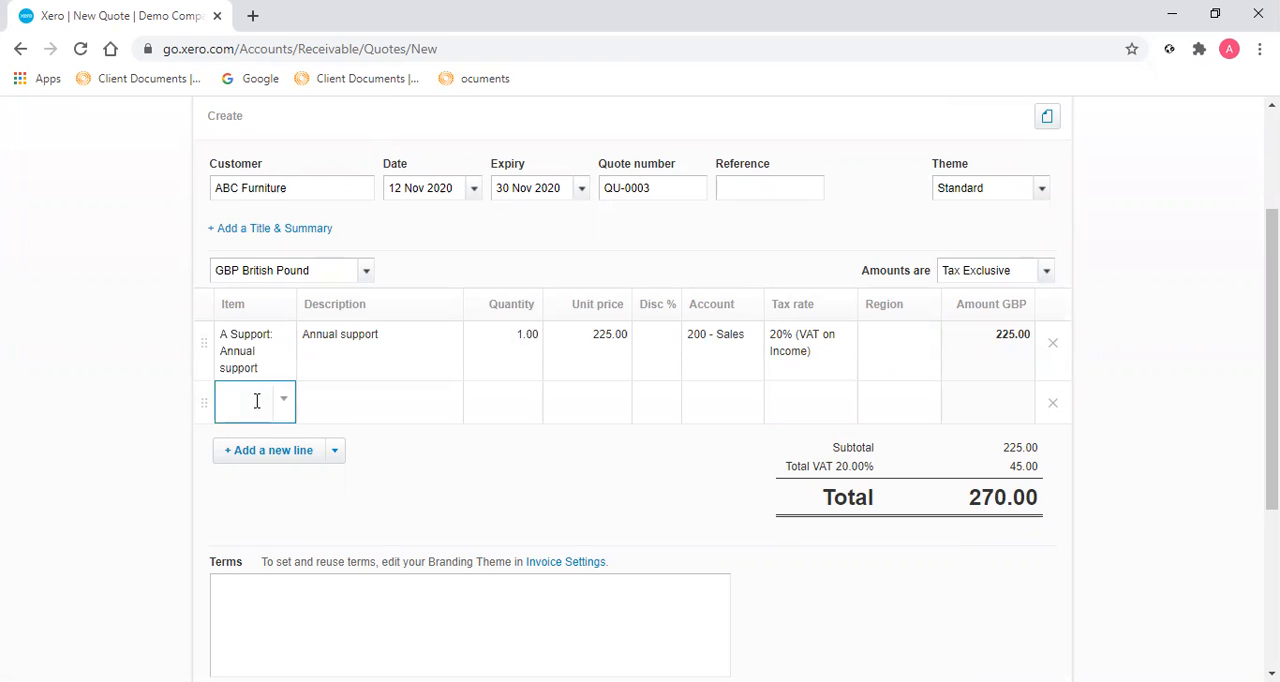
{"action": "type", "text": "sup"}
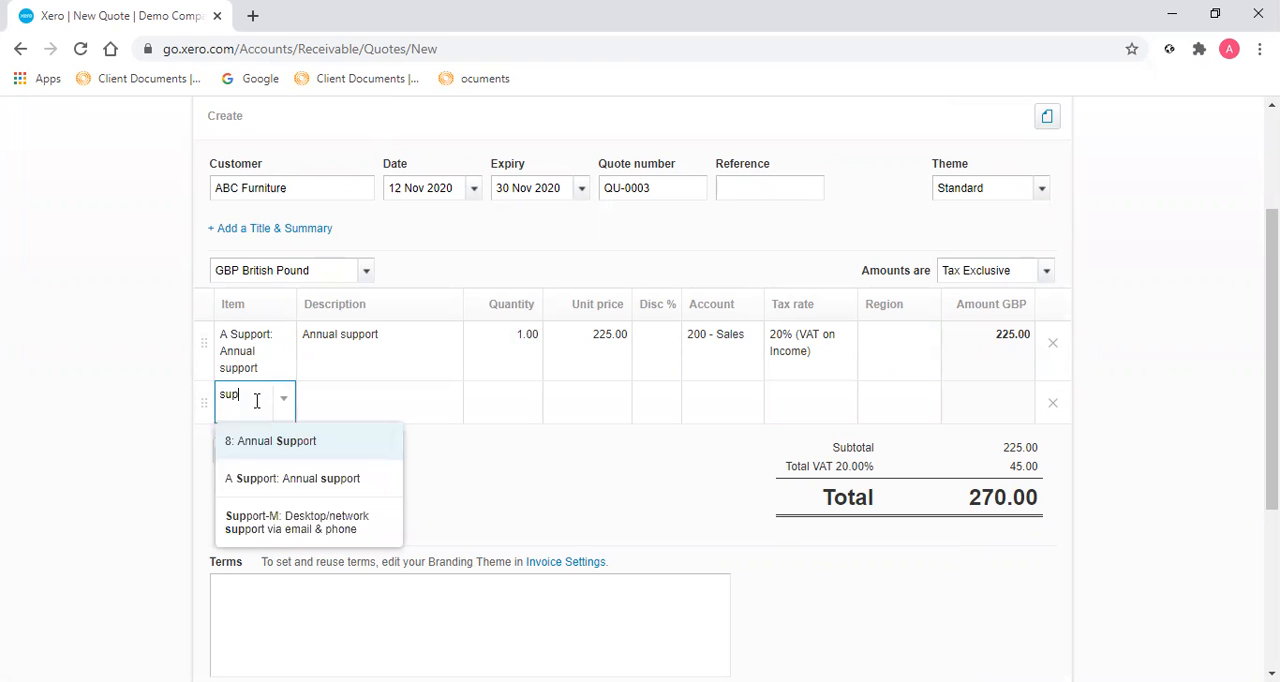
{"action": "left_click", "coordinate": [323, 480]}
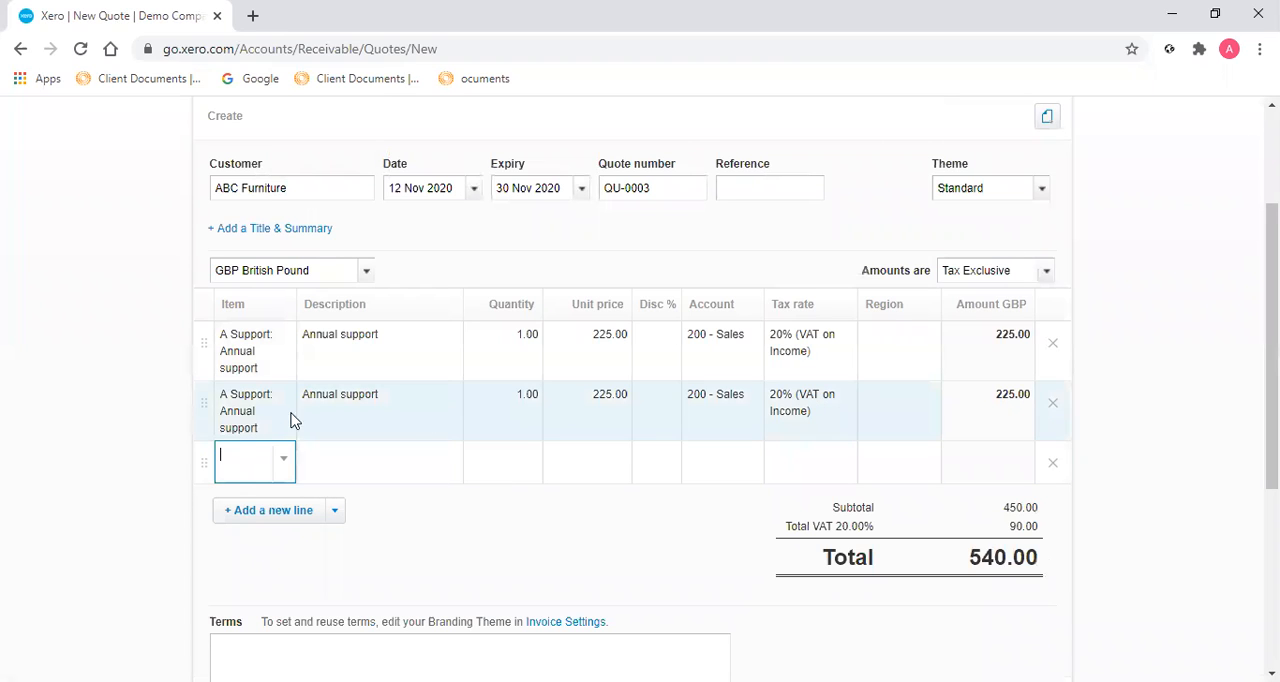
{"action": "left_click", "coordinate": [1053, 410]}
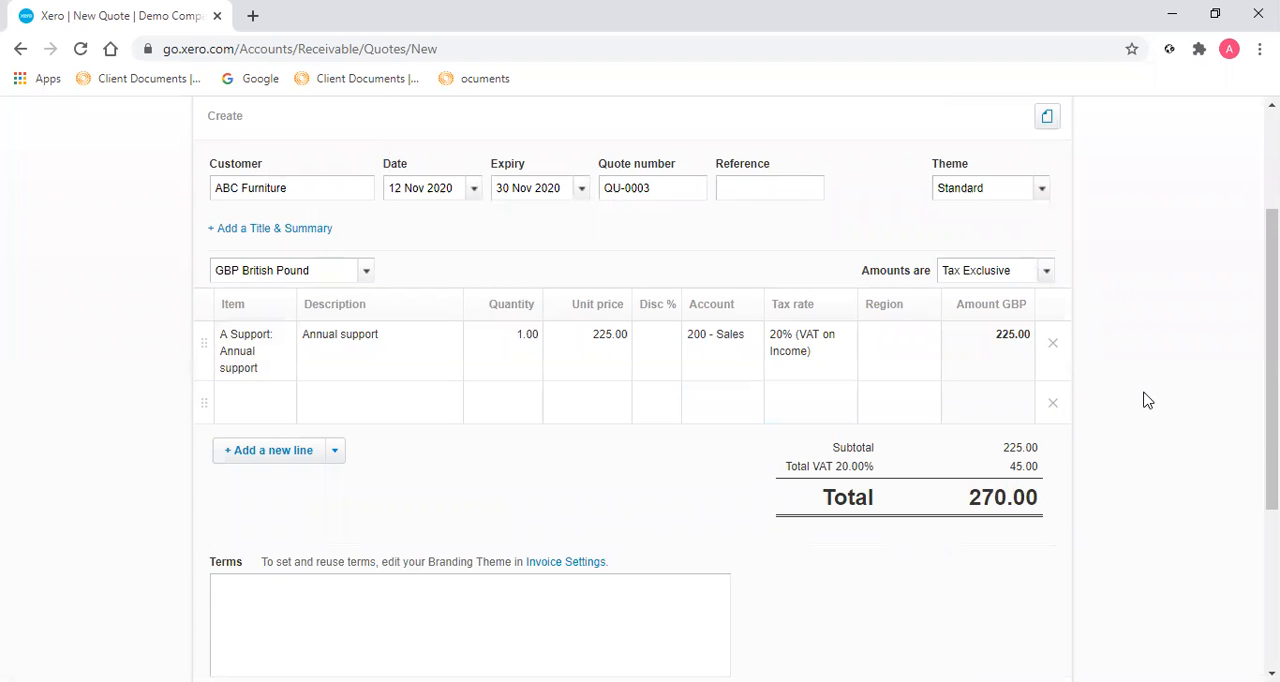
Email the quote to ABC Furniture using the Basic message, including a copy to the sender.
{"action": "scroll", "coordinate": [1160, 371], "scroll_direction": "up", "scroll_amount": 1}
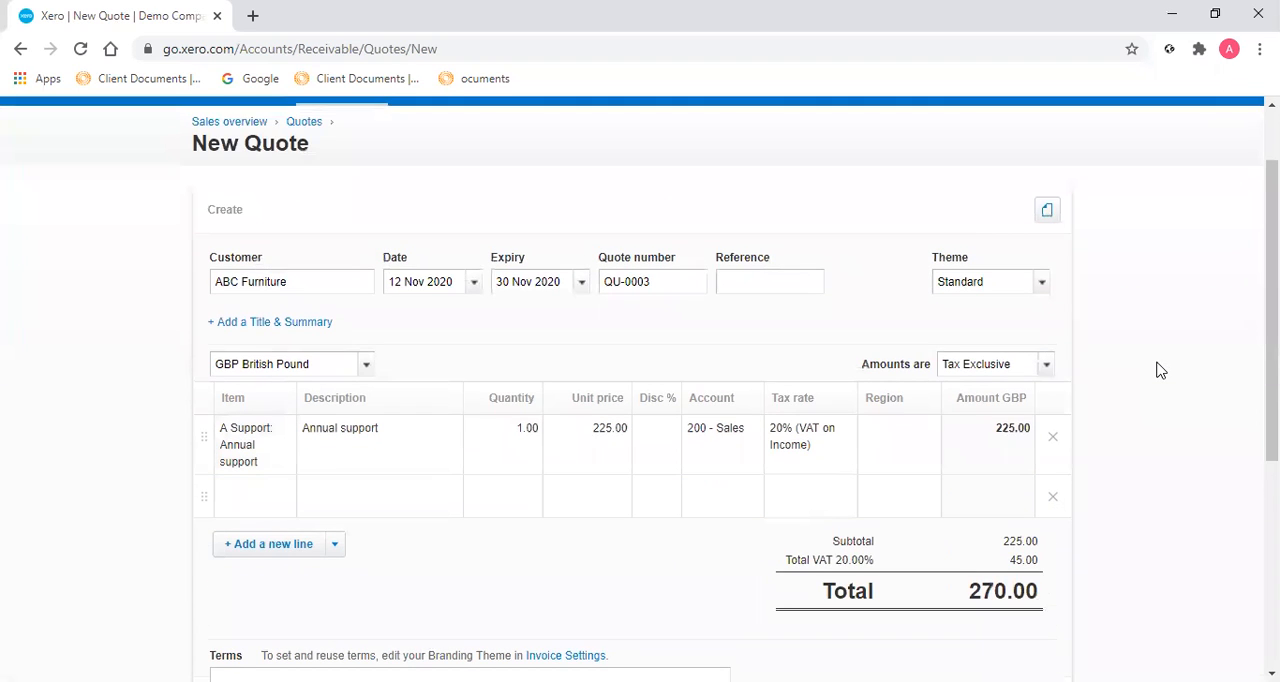
{"action": "scroll", "coordinate": [1160, 371], "scroll_direction": "down", "scroll_amount": 2}
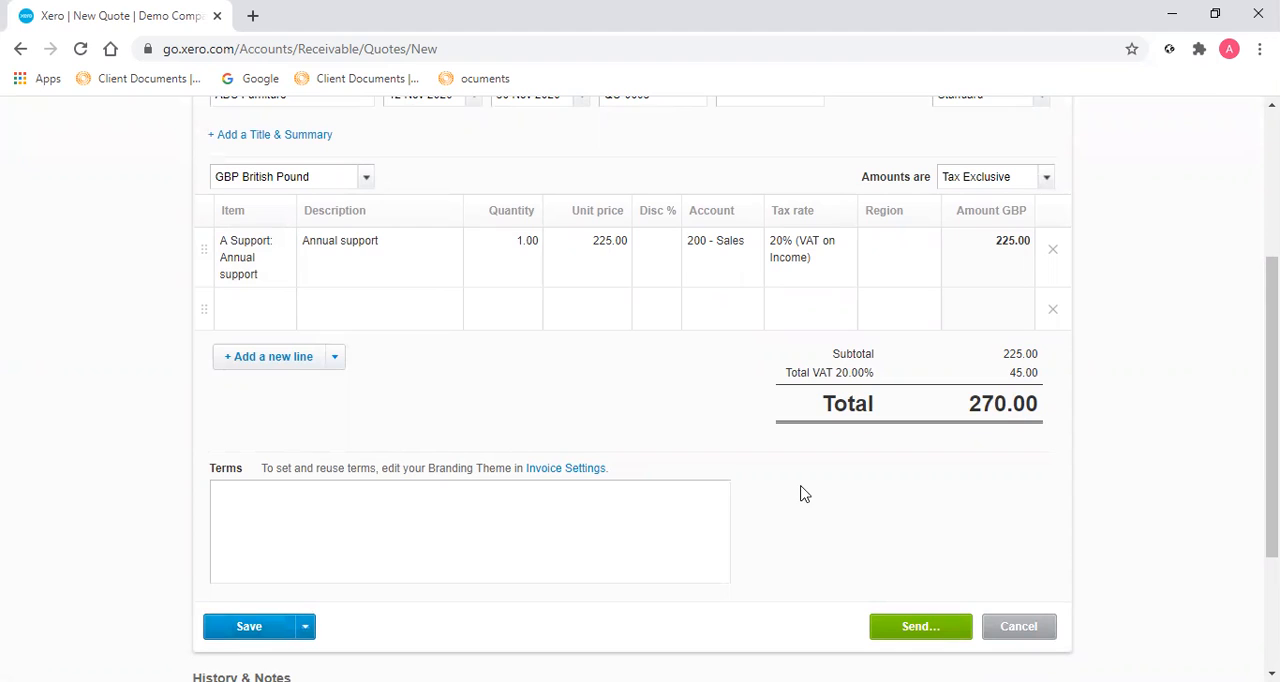
{"action": "left_click", "coordinate": [921, 627]}
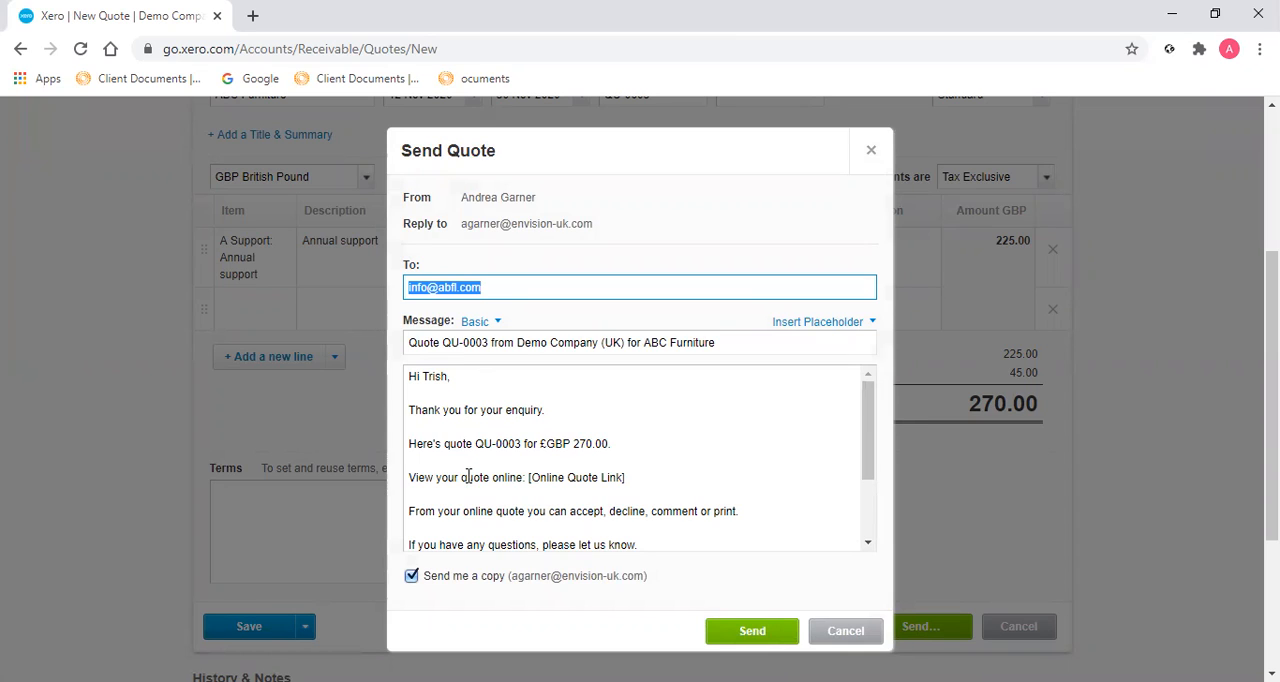
{"action": "left_click", "coordinate": [411, 577]}
{"action": "left_click", "coordinate": [773, 630]}
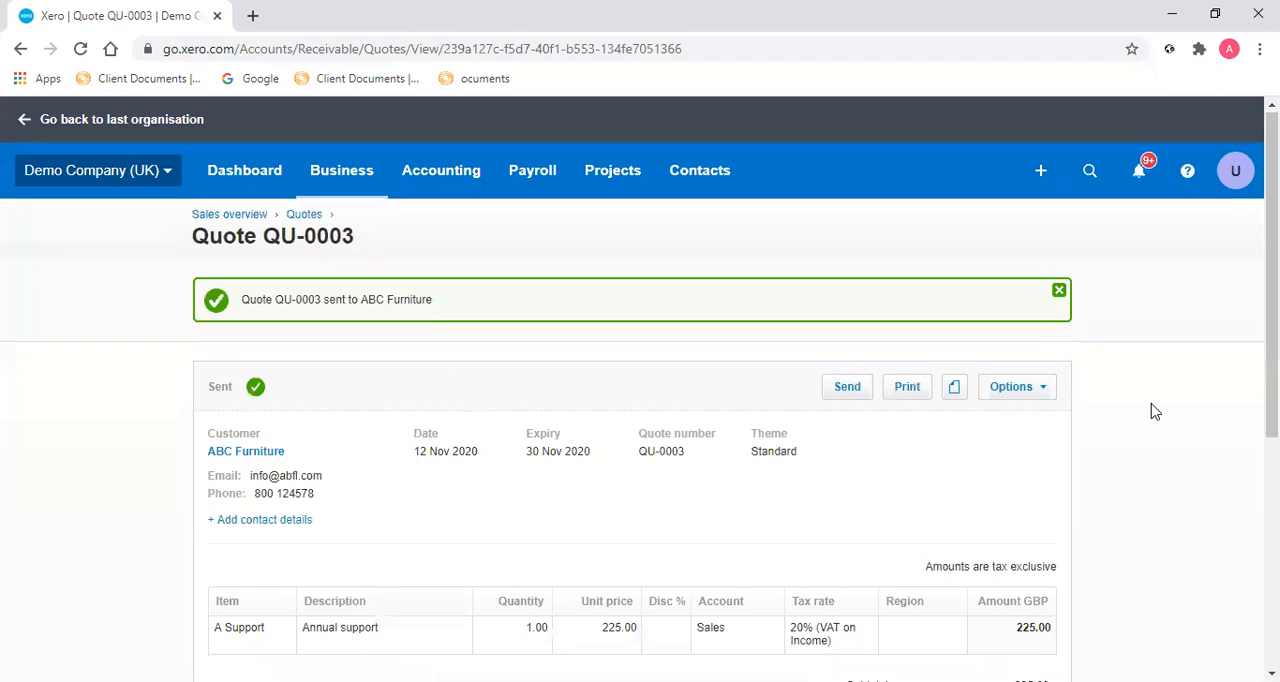
Mark the sent quote QU-0003 as accepted.
{"action": "scroll", "coordinate": [1153, 411], "scroll_direction": "down", "scroll_amount": 1}
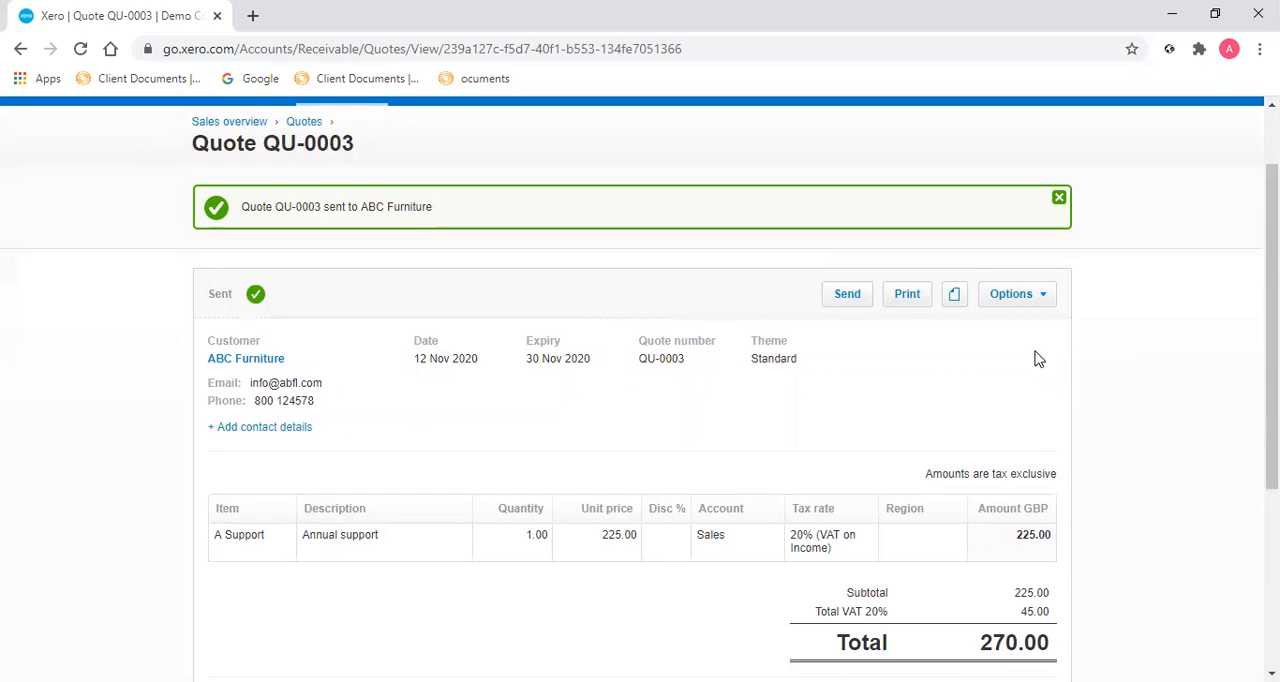
{"action": "left_click", "coordinate": [1033, 305]}
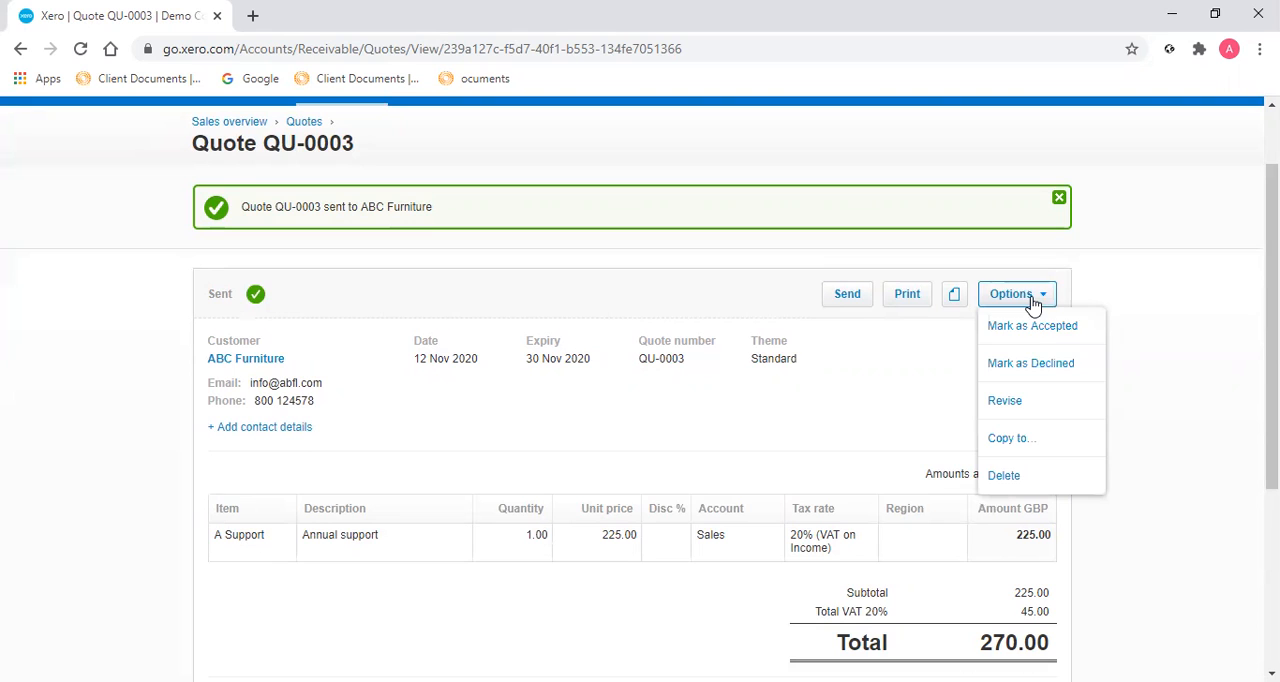
{"action": "left_click", "coordinate": [1049, 327]}
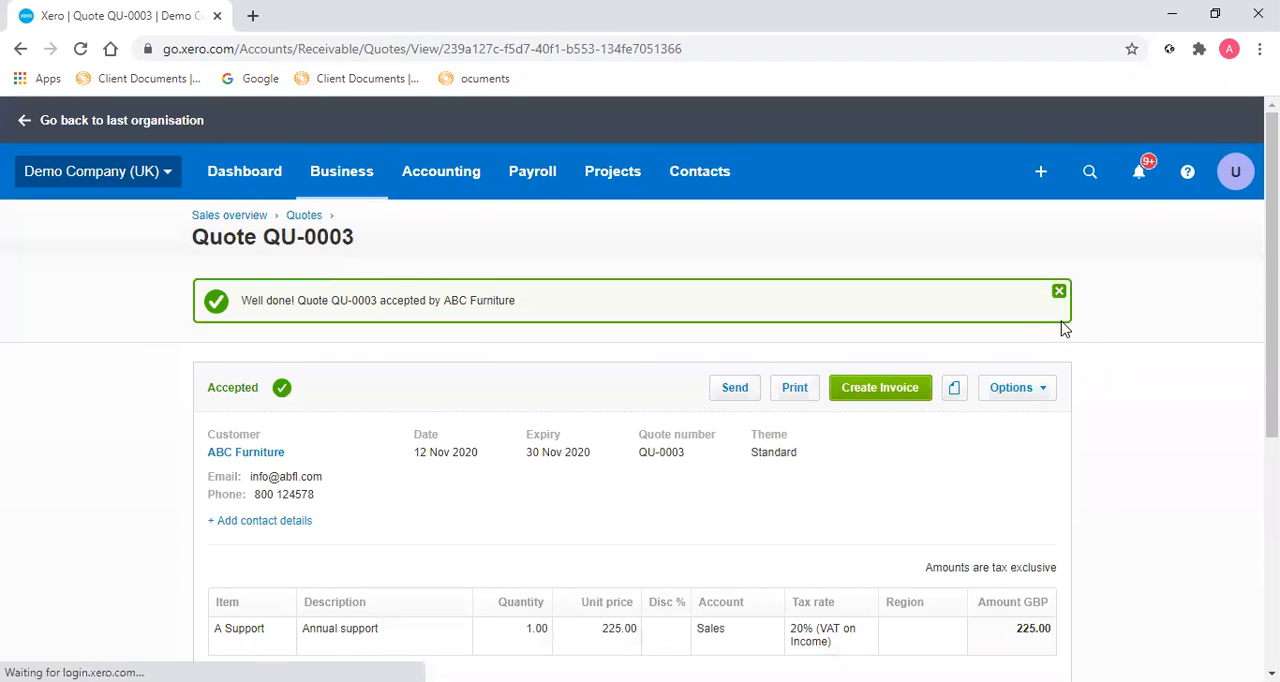
Create an invoice from the accepted quote QU-0003.
{"action": "scroll", "coordinate": [1063, 329], "scroll_direction": "down", "scroll_amount": 1}
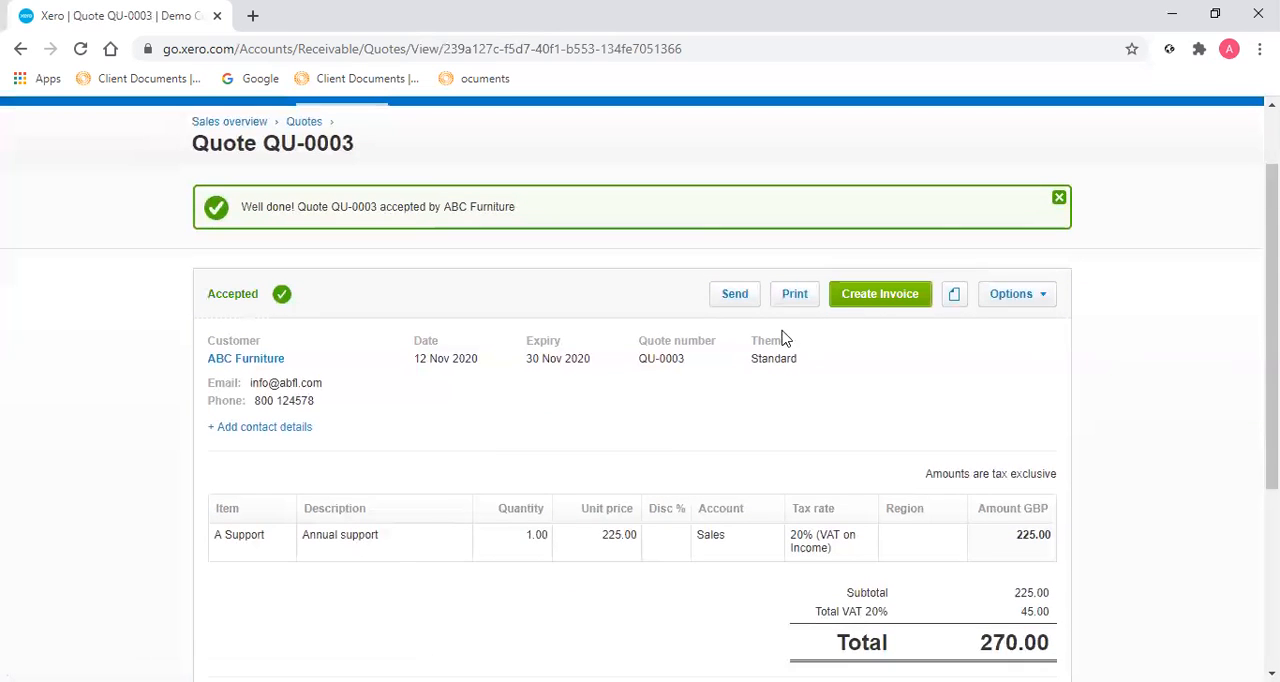
{"action": "left_click", "coordinate": [881, 300]}
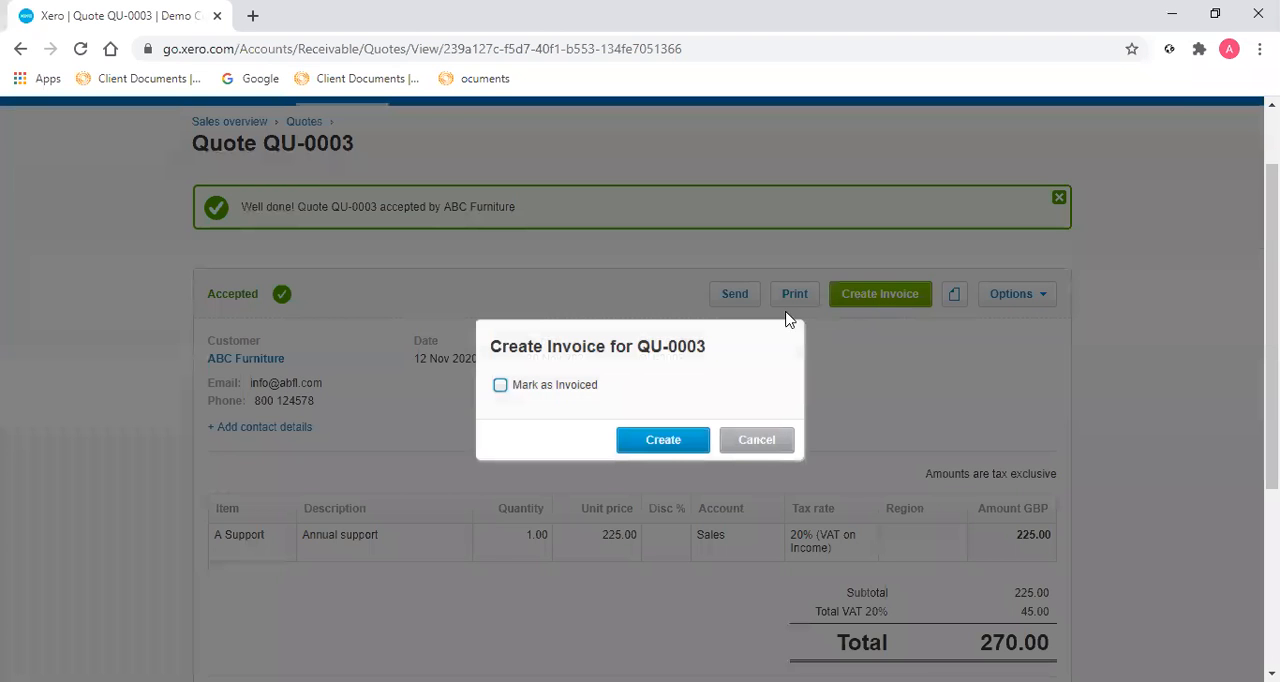
{"action": "left_click", "coordinate": [662, 441]}
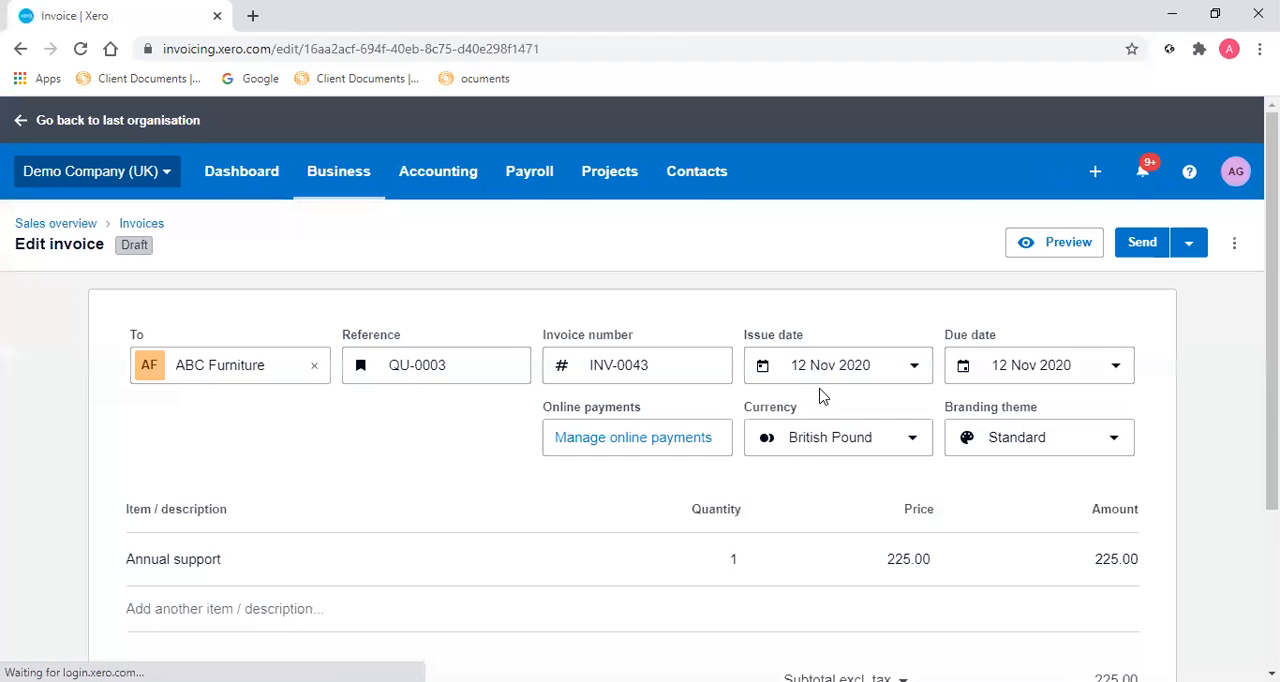
Review the draft invoice and email it to ABC Furniture with a copy to the sender and the PDF attached.
{"action": "scroll", "coordinate": [820, 395], "scroll_direction": "down", "scroll_amount": 2}
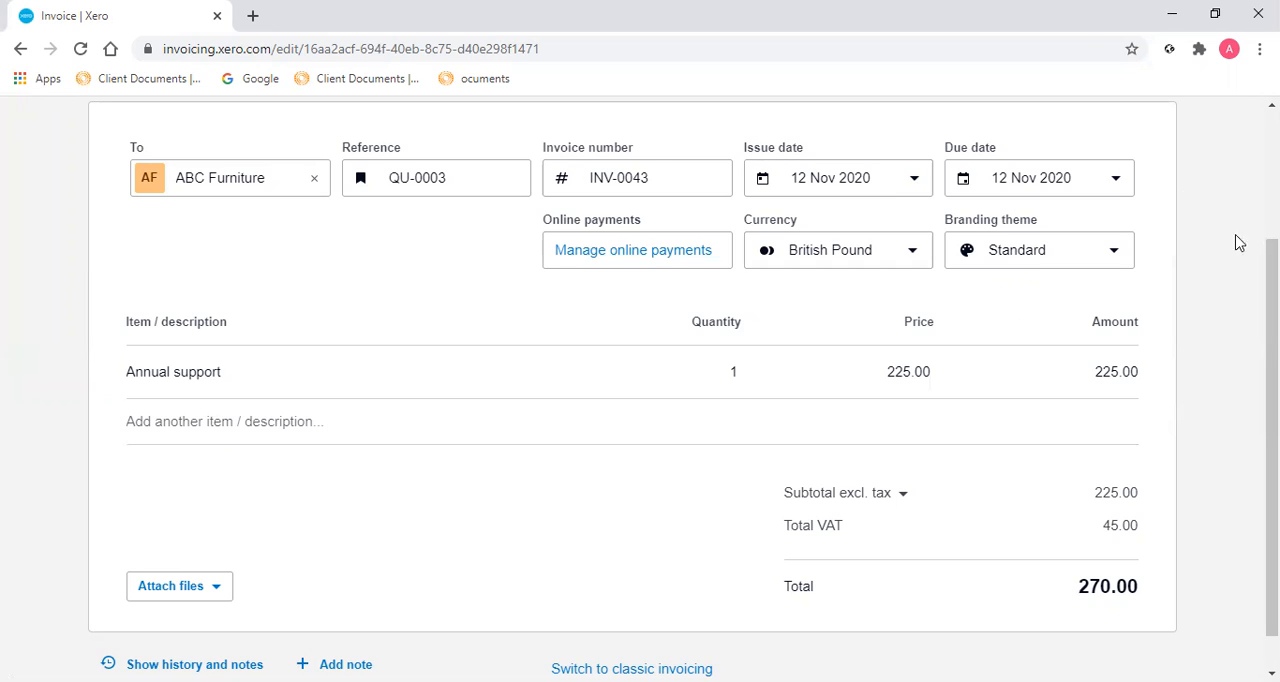
{"action": "scroll", "coordinate": [1240, 345], "scroll_direction": "down", "scroll_amount": 1}
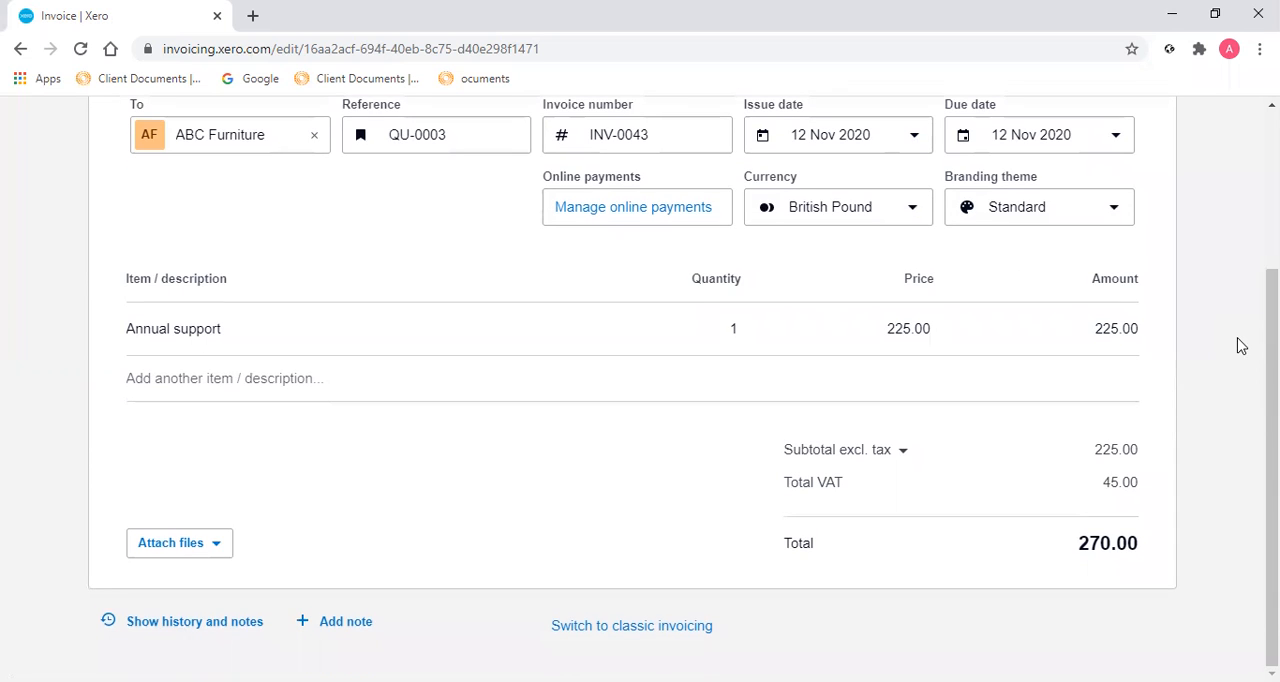
{"action": "scroll", "coordinate": [1240, 345], "scroll_direction": "up", "scroll_amount": 3}
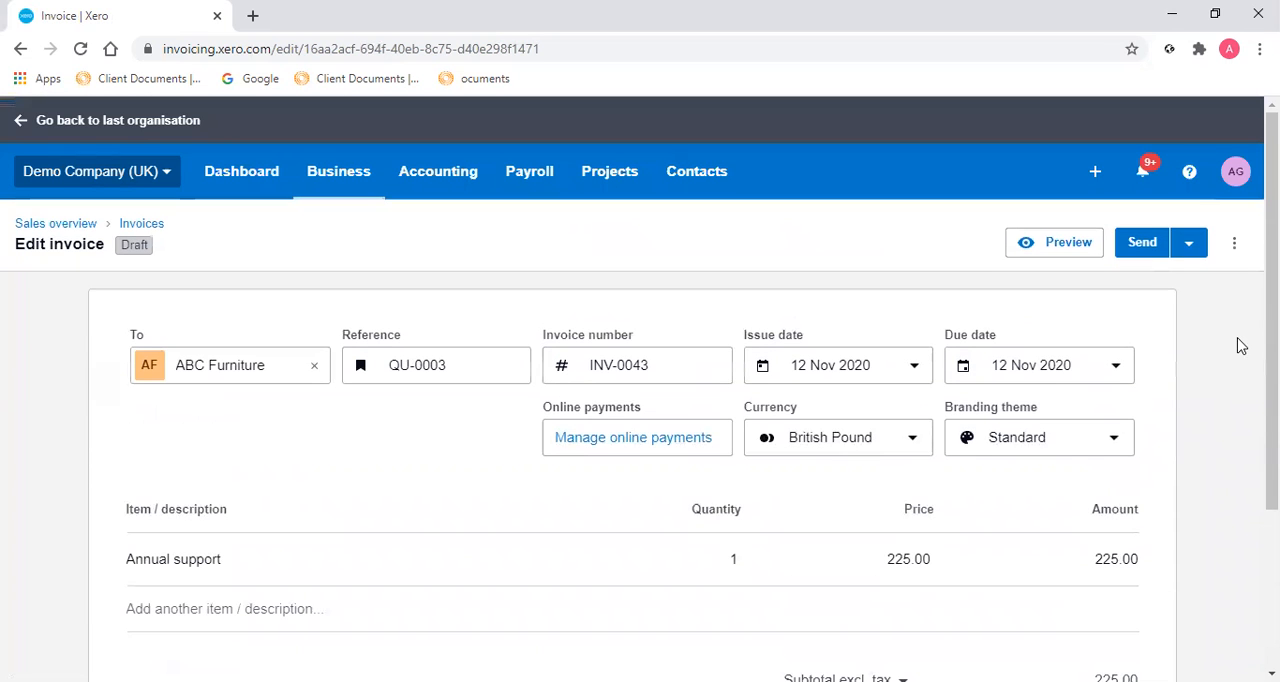
{"action": "left_click", "coordinate": [1143, 244]}
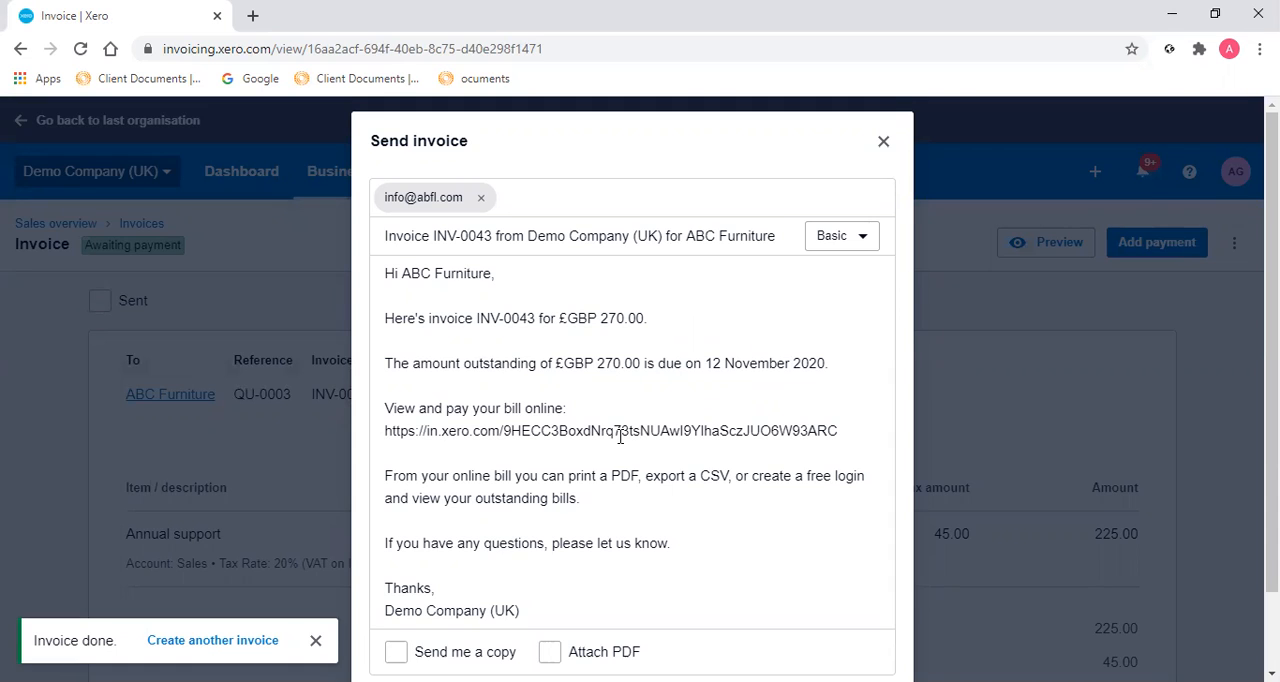
{"action": "left_click", "coordinate": [396, 651]}
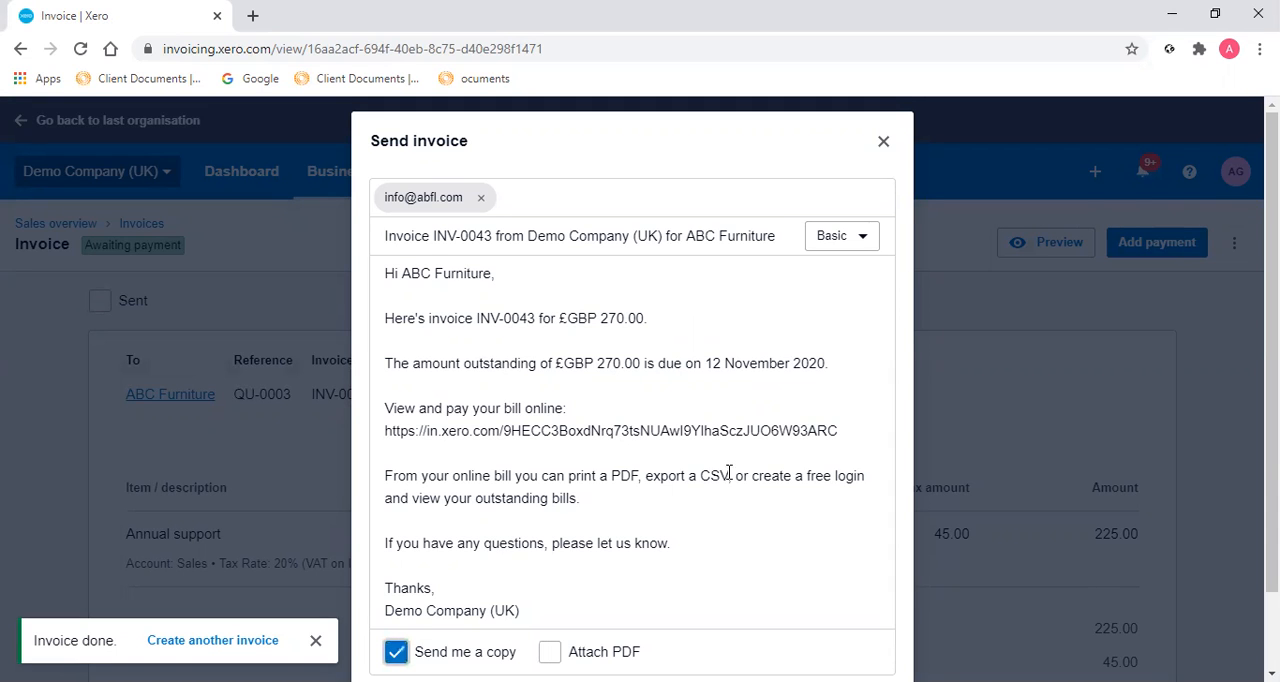
{"action": "scroll", "coordinate": [729, 444], "scroll_direction": "down", "scroll_amount": 1}
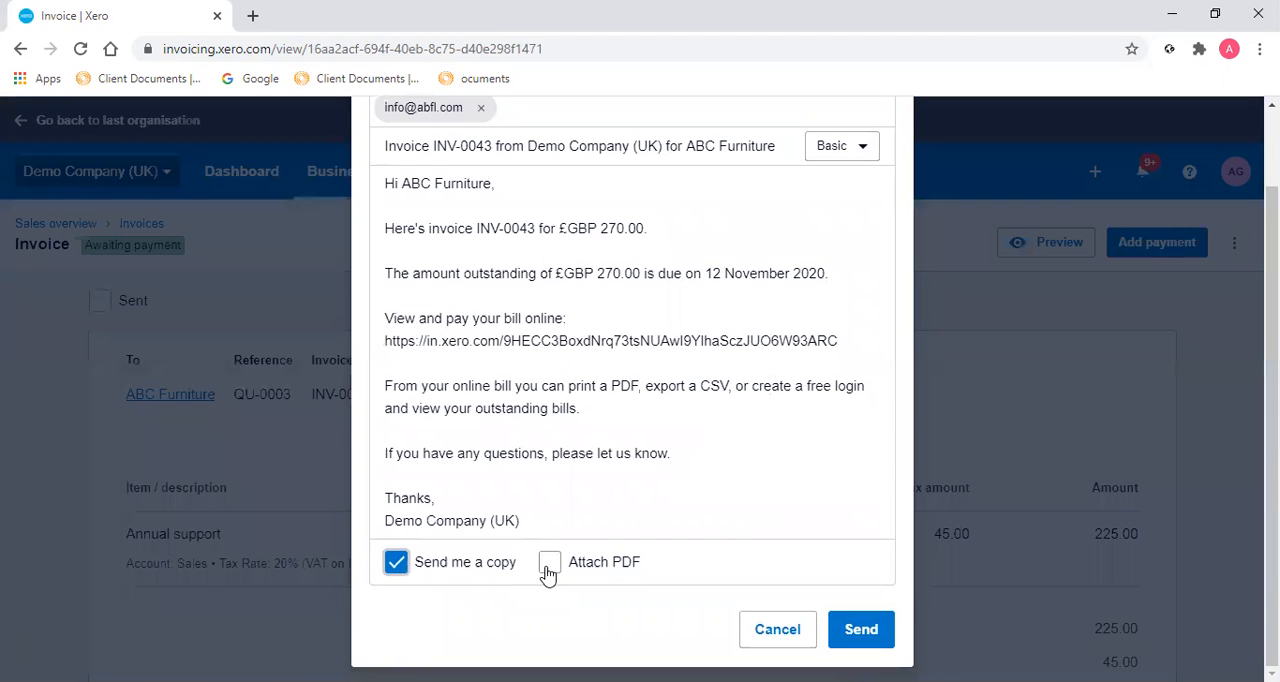
{"action": "left_click", "coordinate": [550, 564]}
{"action": "left_click", "coordinate": [870, 636]}
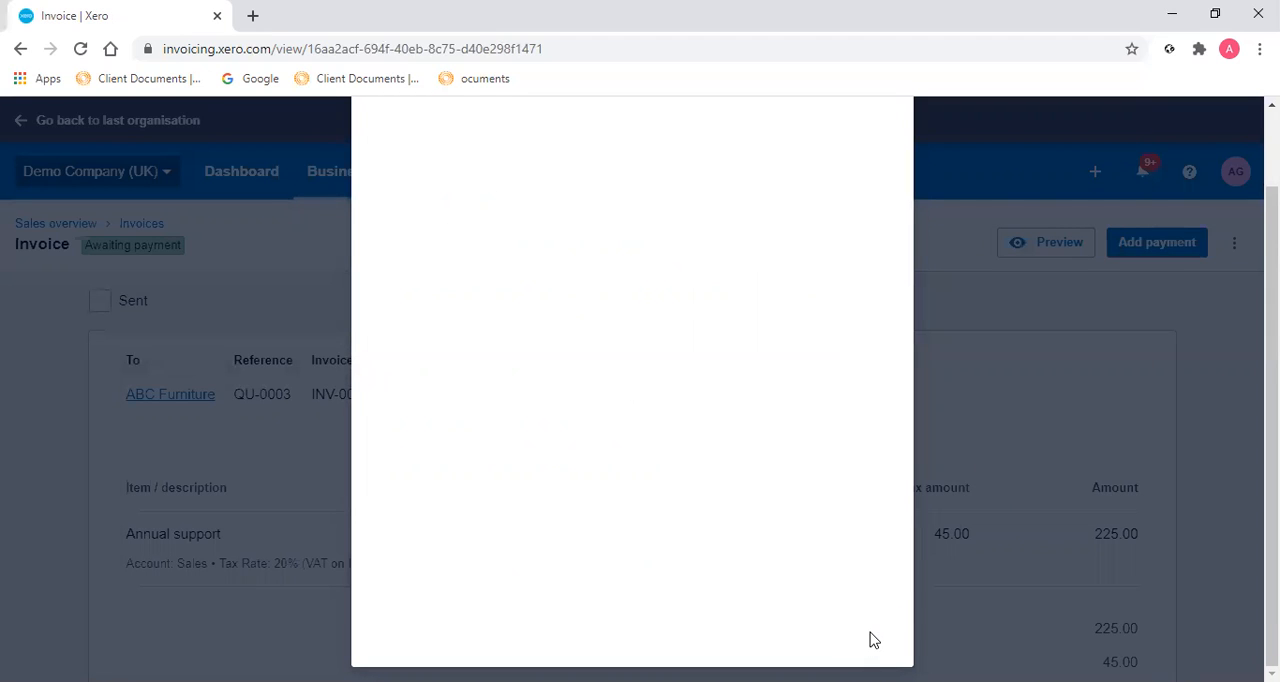